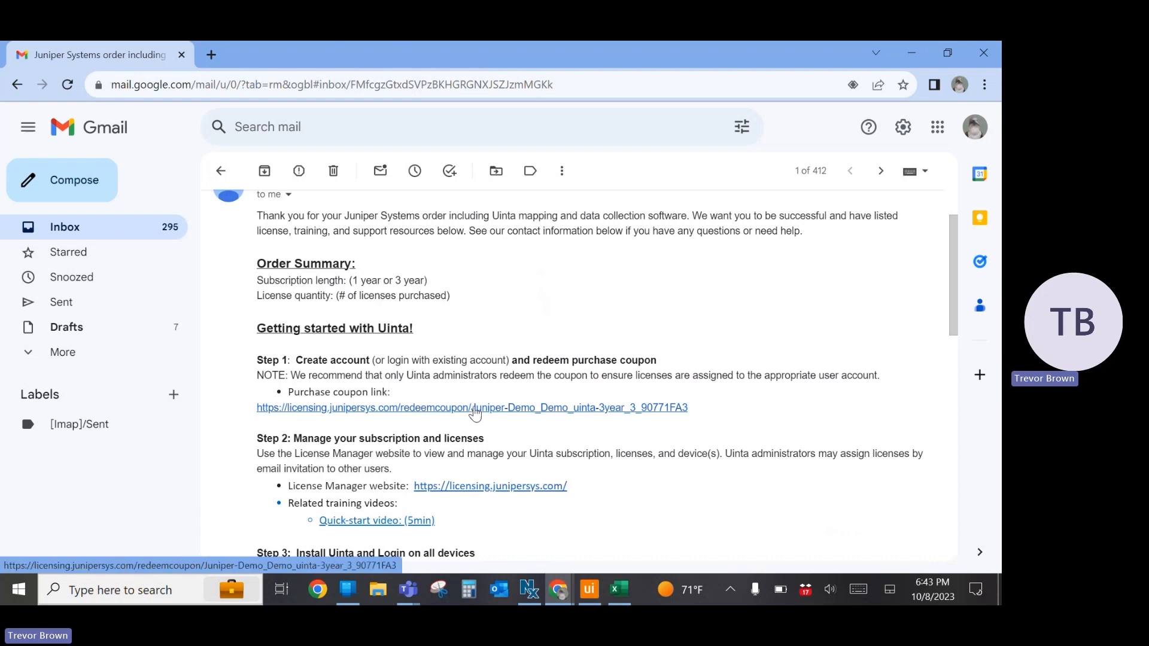
# Start a new account sign-up from the purchase coupon link and request a verification code for the account's e-mail address
pyautogui.click(474, 408)
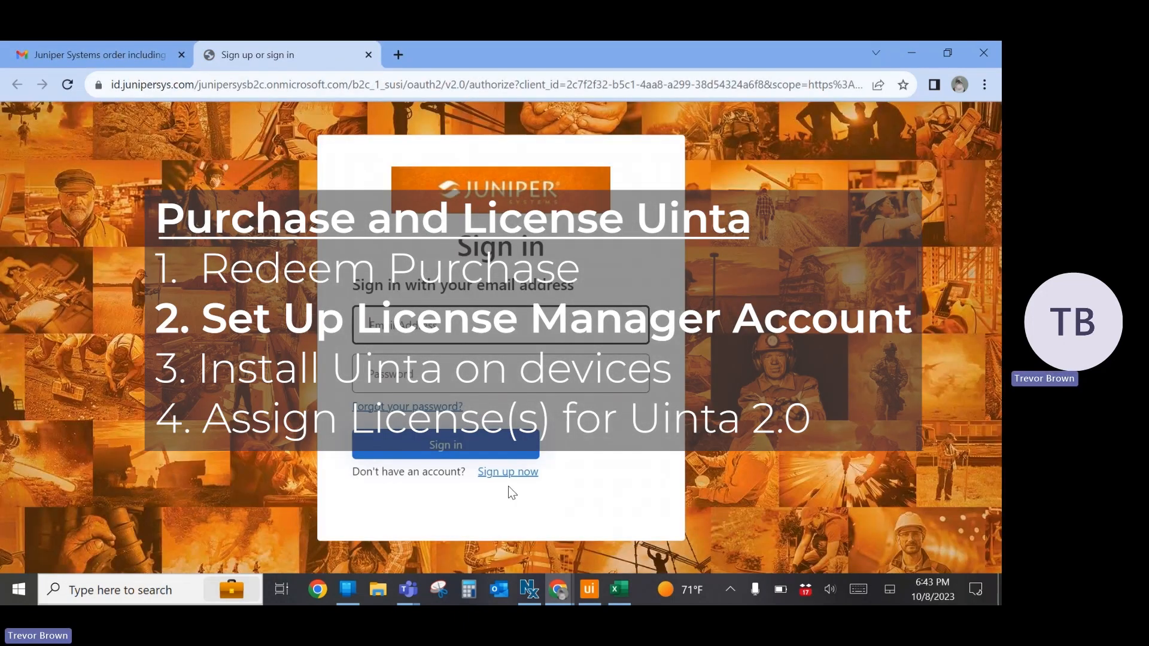
pyautogui.click(508, 479)
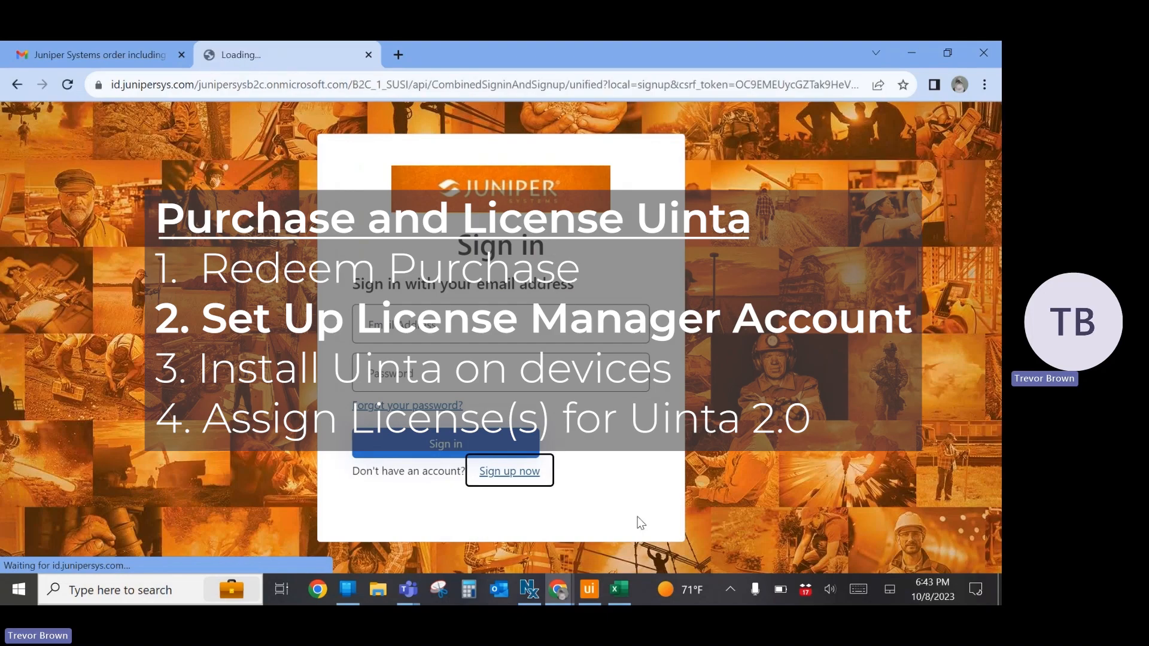
pyautogui.click(497, 272)
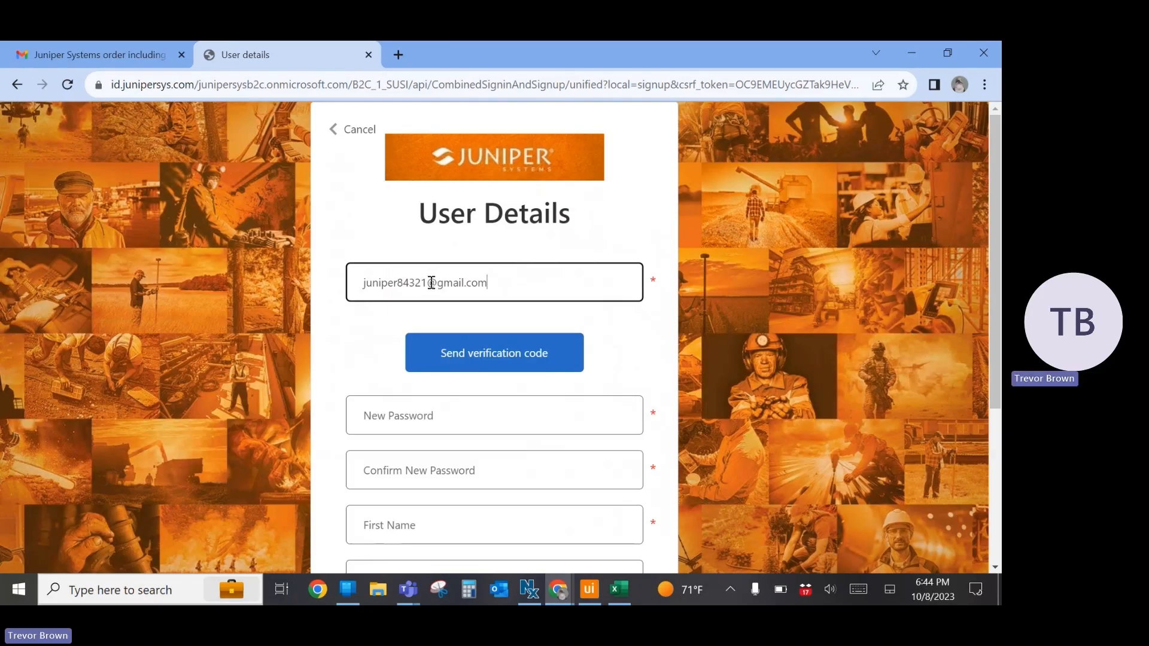
pyautogui.click(427, 282)
pyautogui.write('+50')
pyautogui.click(502, 351)
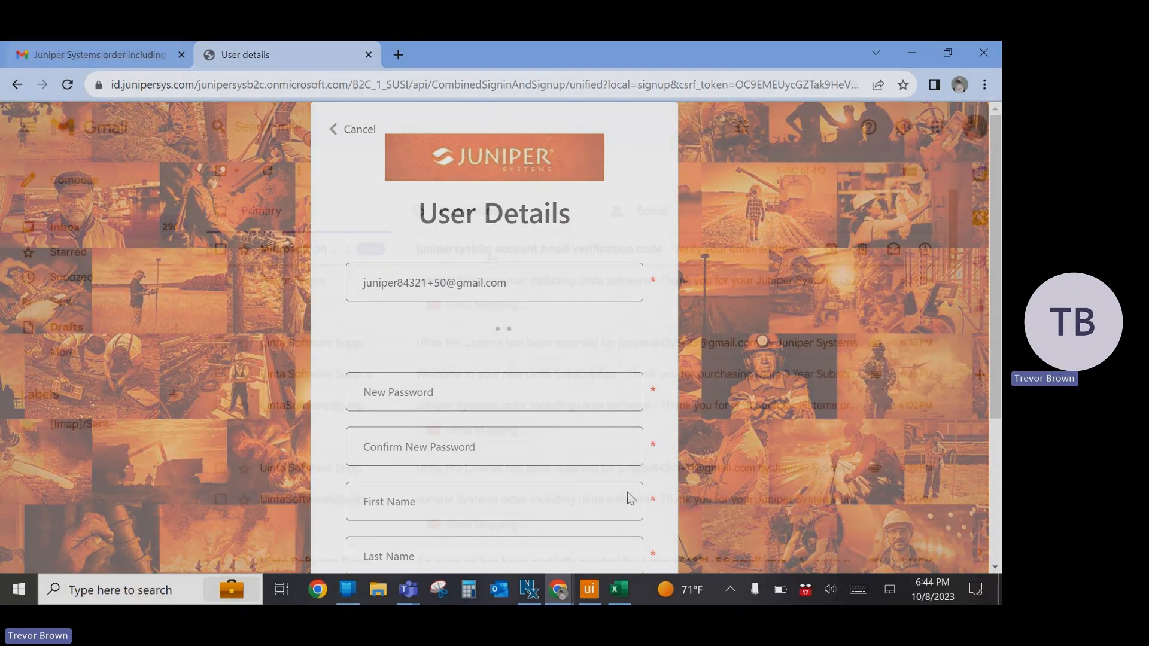
# Copy the verification code from the received e-mail into the sign-up form's Verification Code field and verify it
pyautogui.click(489, 258)
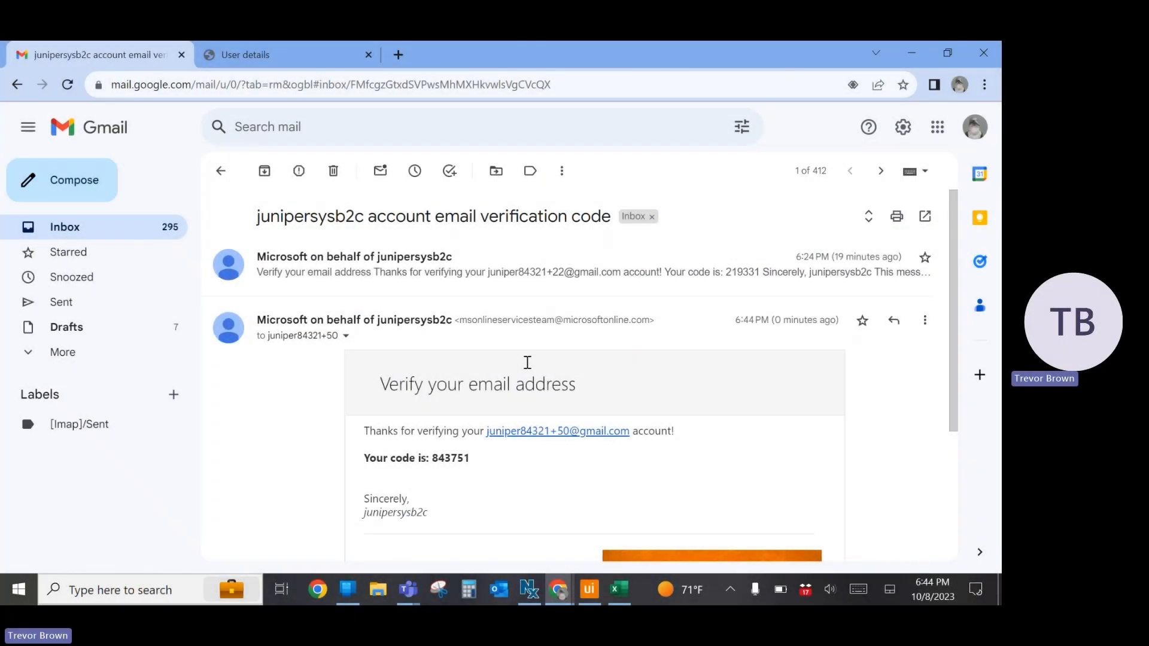
pyautogui.doubleClick(451, 457)
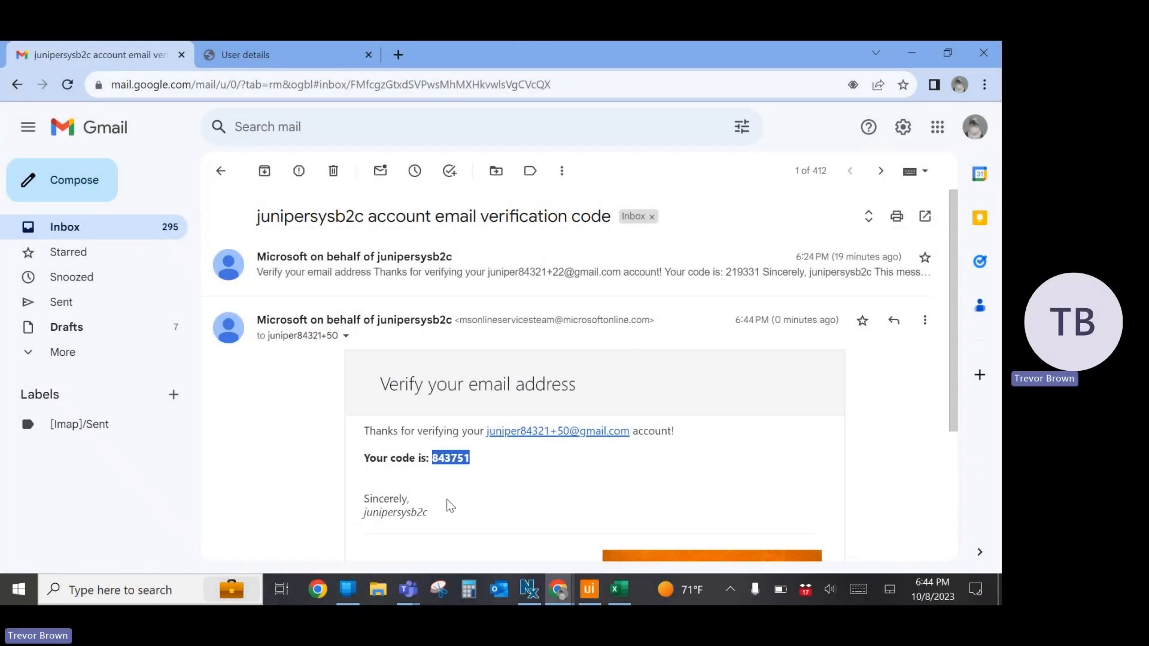
pyautogui.click(278, 55)
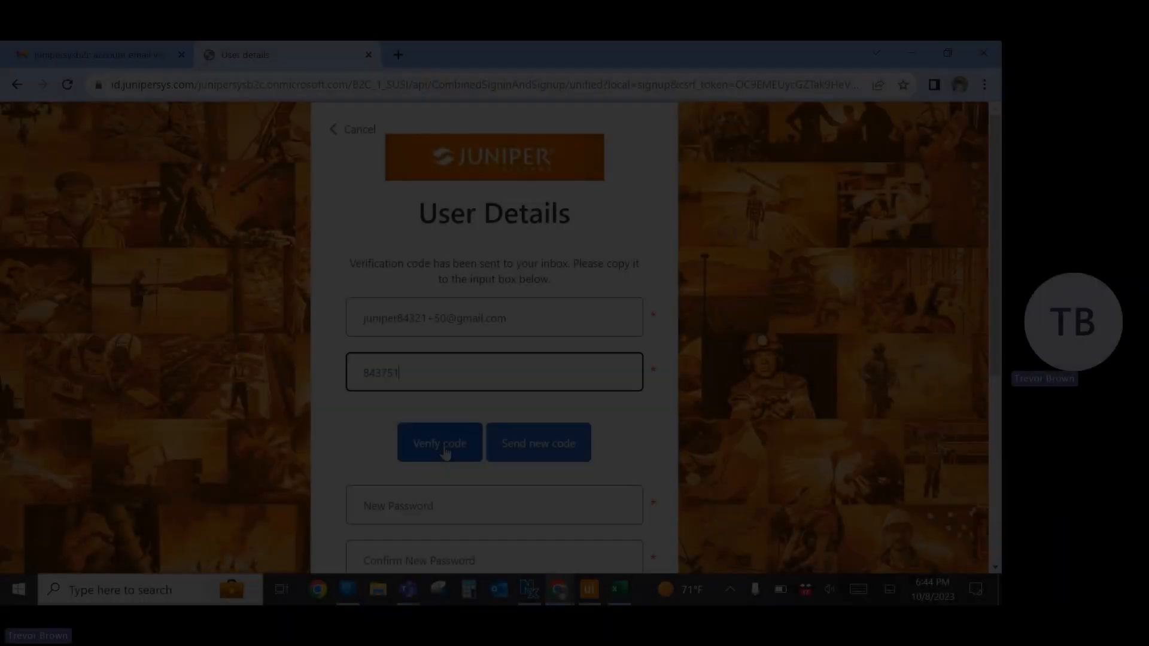
pyautogui.click(441, 447)
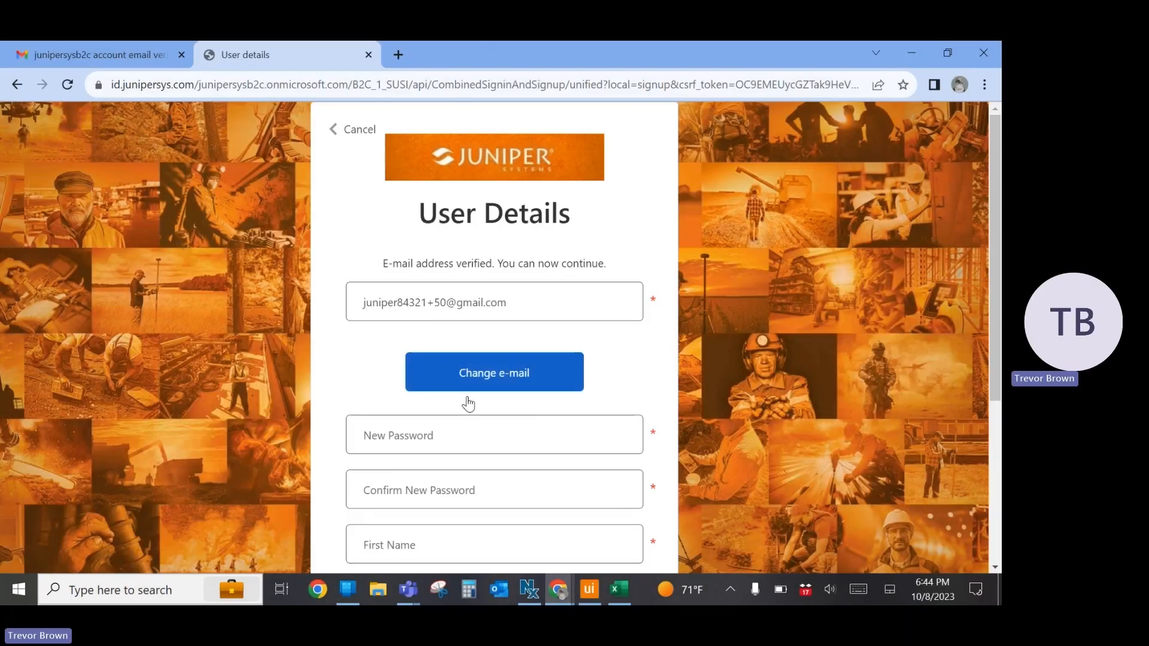
# Enter and confirm the account password, fill in the name and company Juniper Systems, and create the account
pyautogui.click(447, 434)
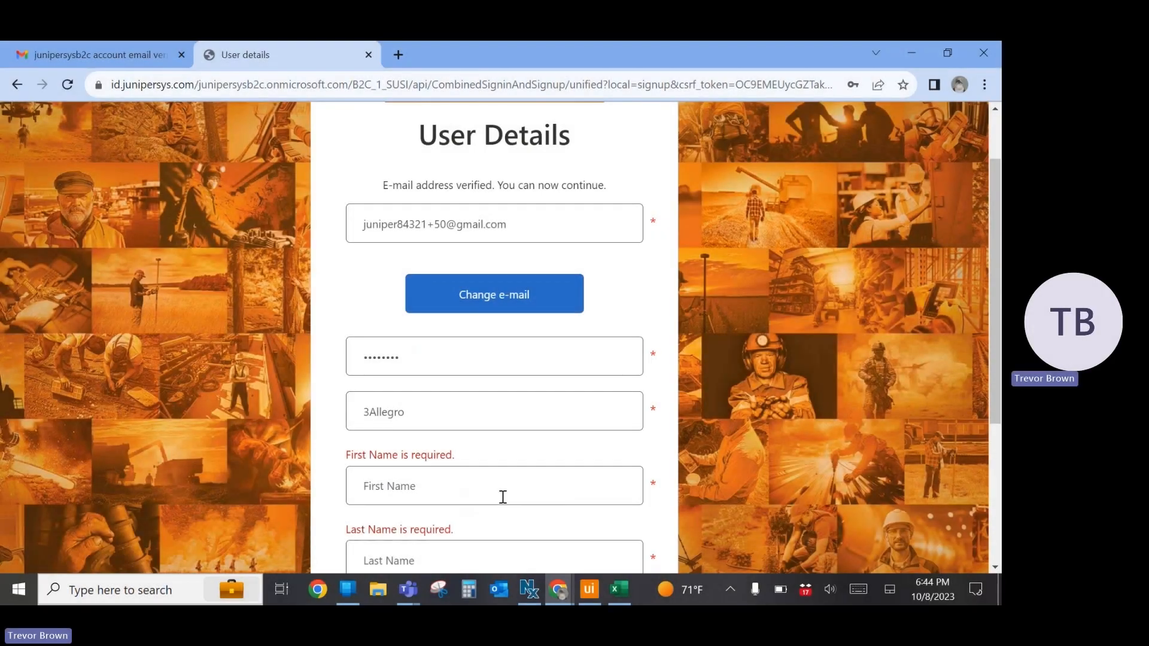
pyautogui.click(495, 481)
pyautogui.scroll(-1, 496, 481)
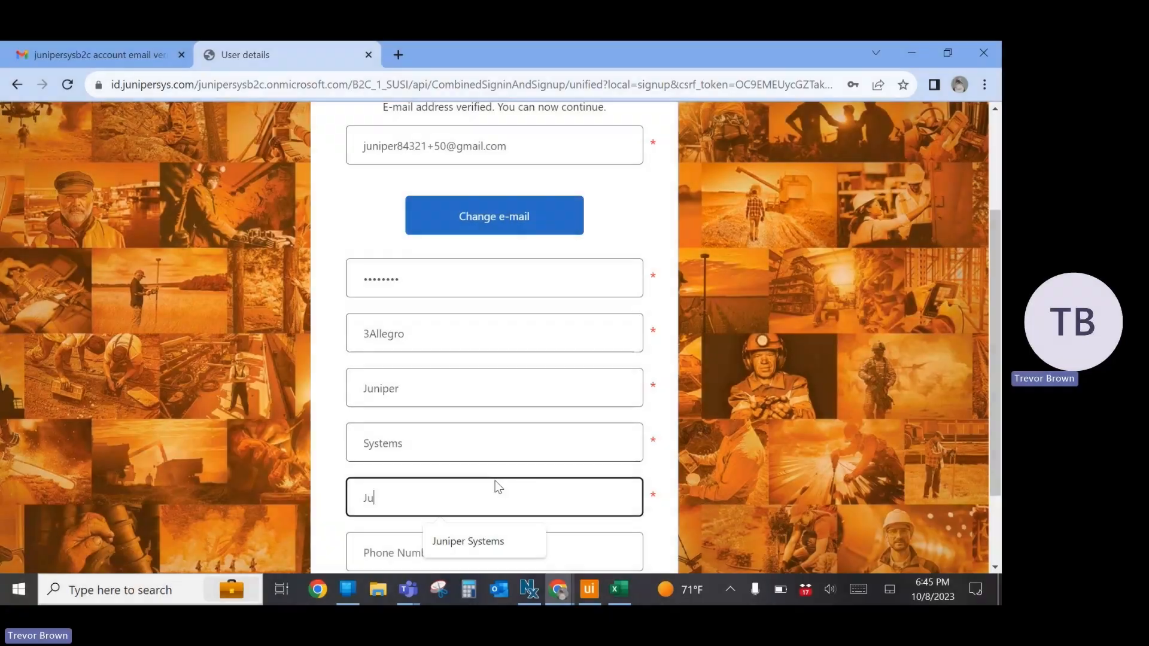
pyautogui.write('niper')
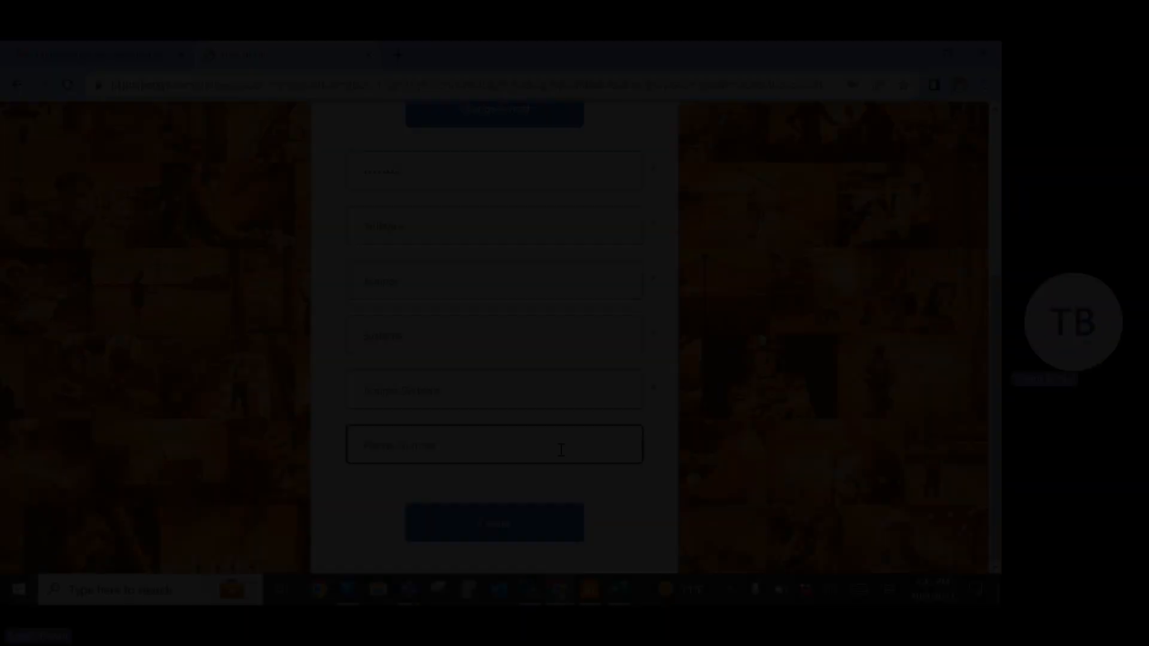
pyautogui.click(561, 450)
pyautogui.click(502, 485)
pyautogui.click(487, 520)
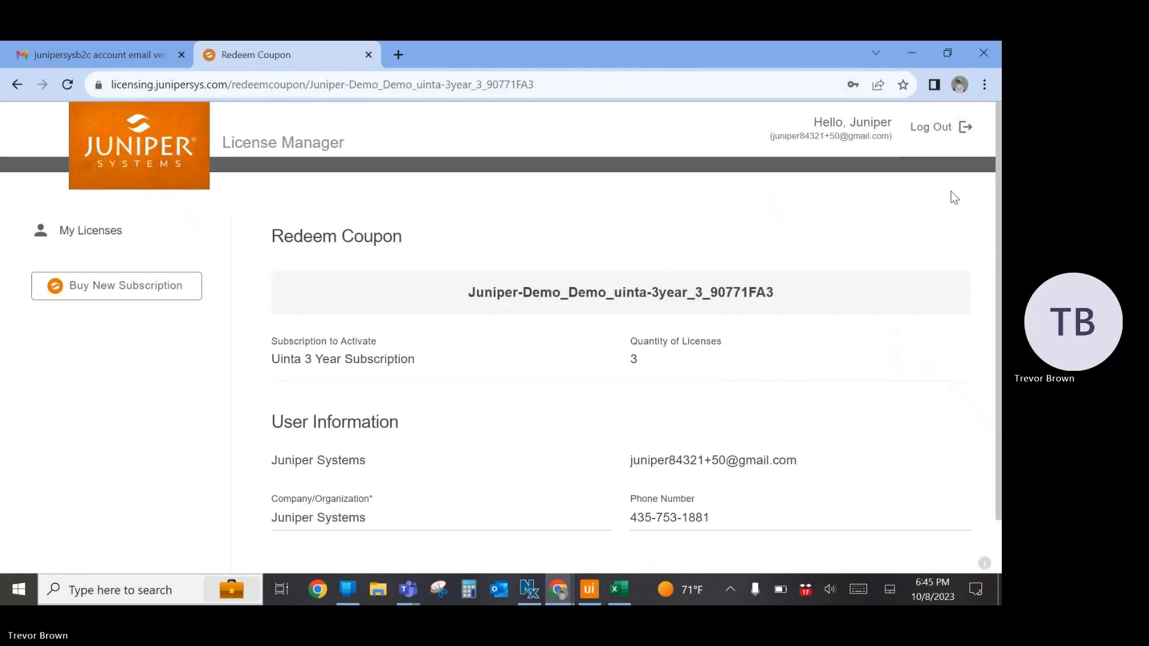
# Redeem the purchase coupon and activate the Uinta 3 Year Subscription
pyautogui.scroll(-1, 458, 341)
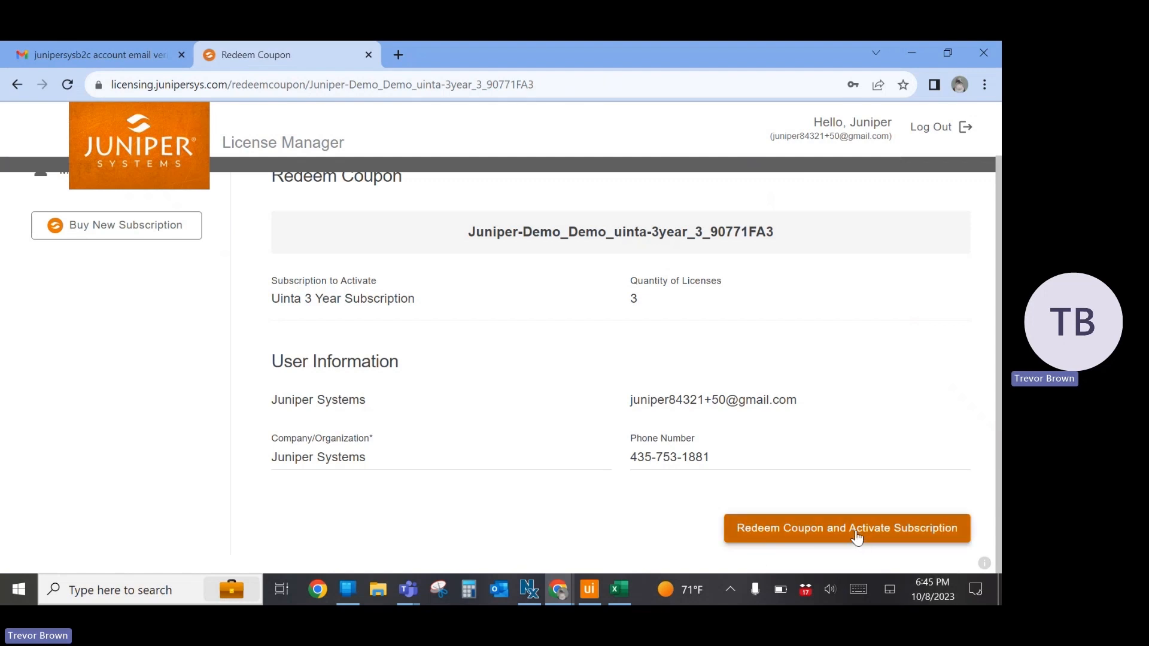
pyautogui.click(806, 532)
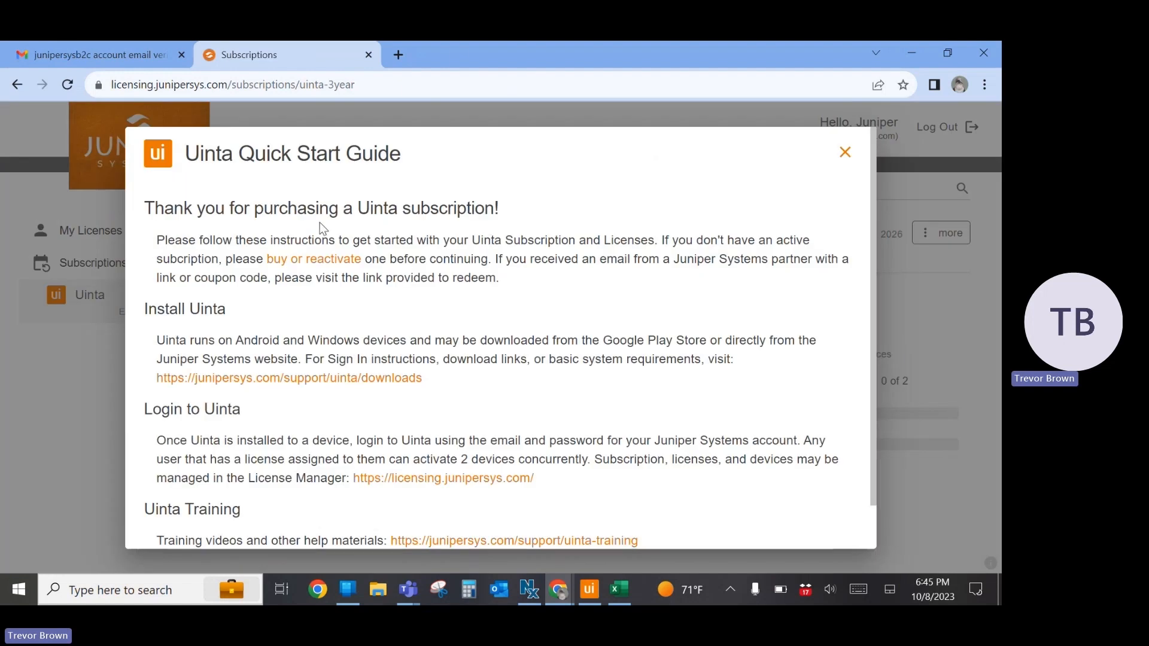
# Read through the Uinta Quick Start Guide, close it, and check the device list of the assigned license
pyautogui.scroll(-2, 291, 311)
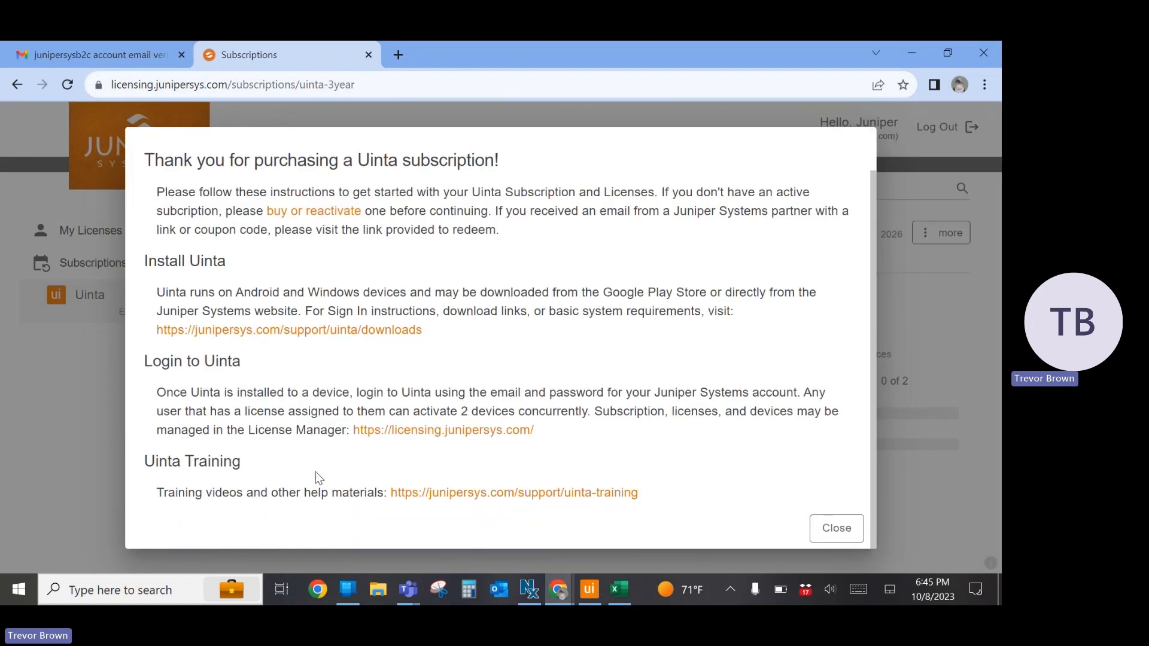
pyautogui.scroll(2, 263, 443)
pyautogui.scroll(-2, 251, 440)
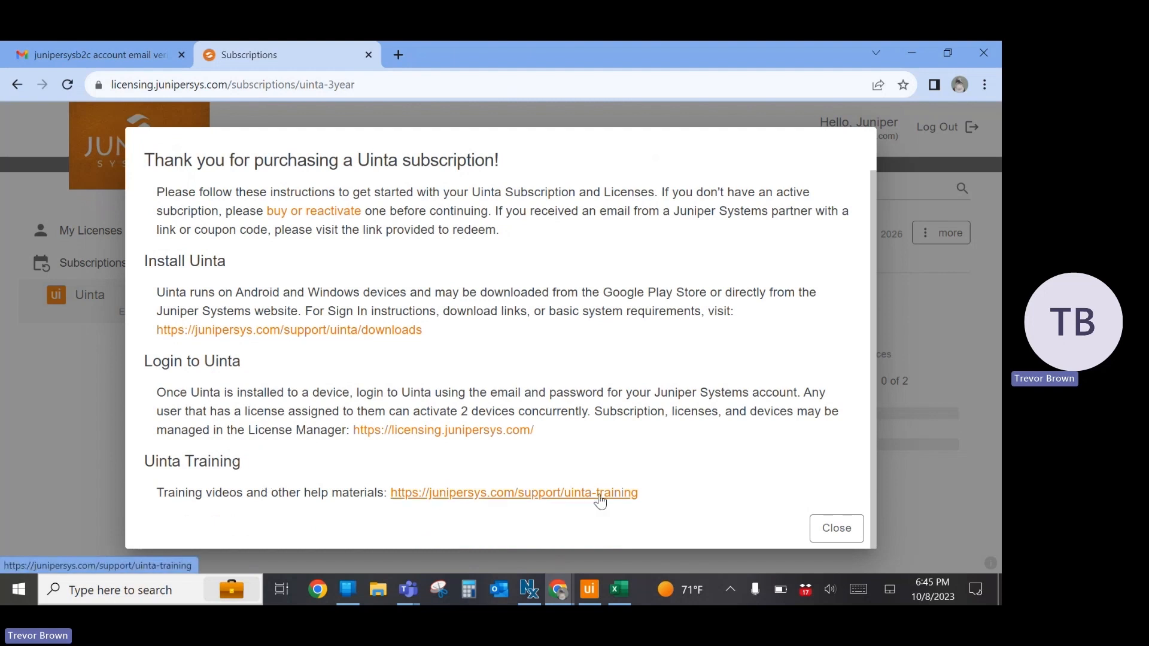
pyautogui.click(836, 529)
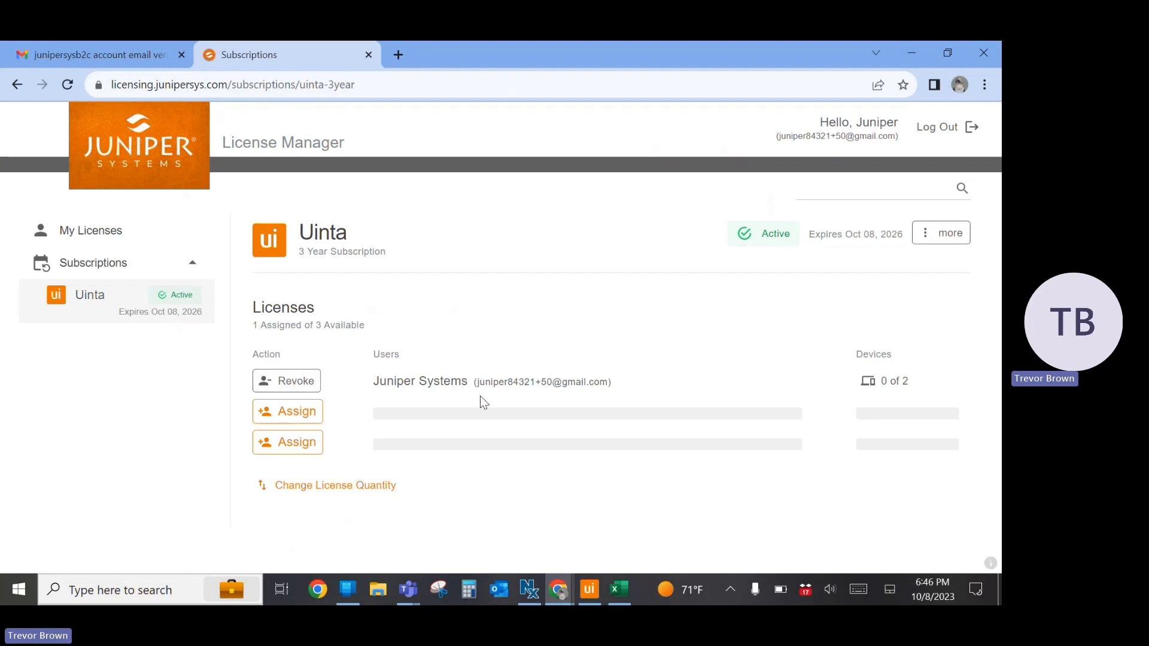
pyautogui.click(884, 380)
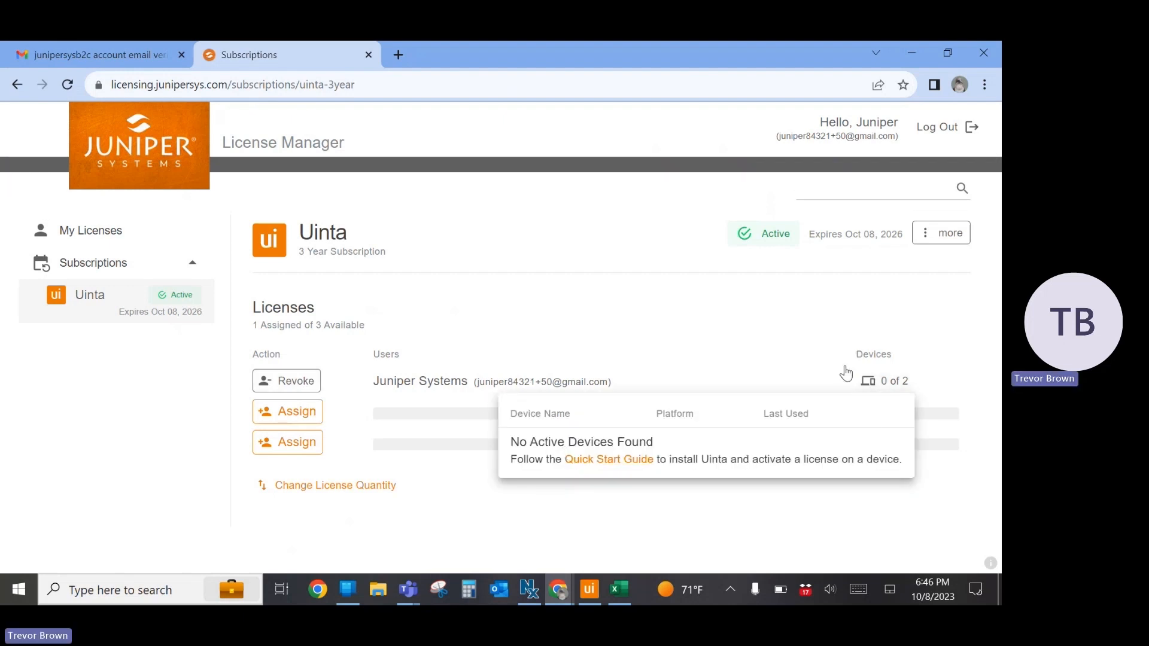
pyautogui.click(788, 332)
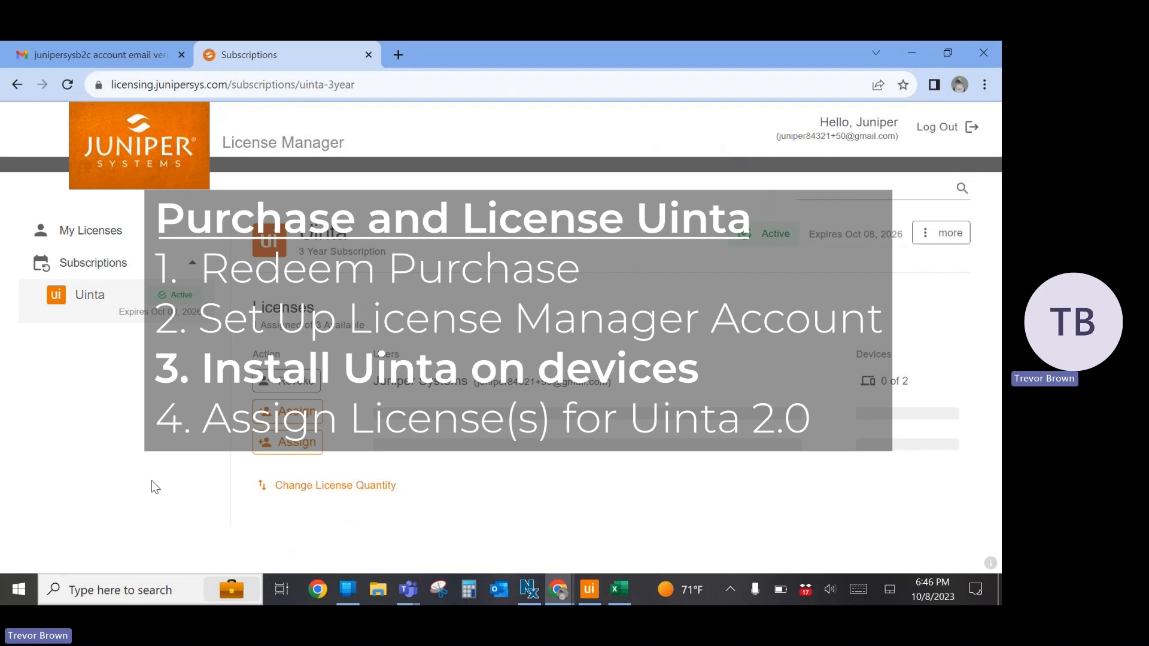
# Return to the Juniper Systems order e-mail in the Gmail inbox and open its Uinta install instructions
pyautogui.click(95, 55)
pyautogui.click(83, 230)
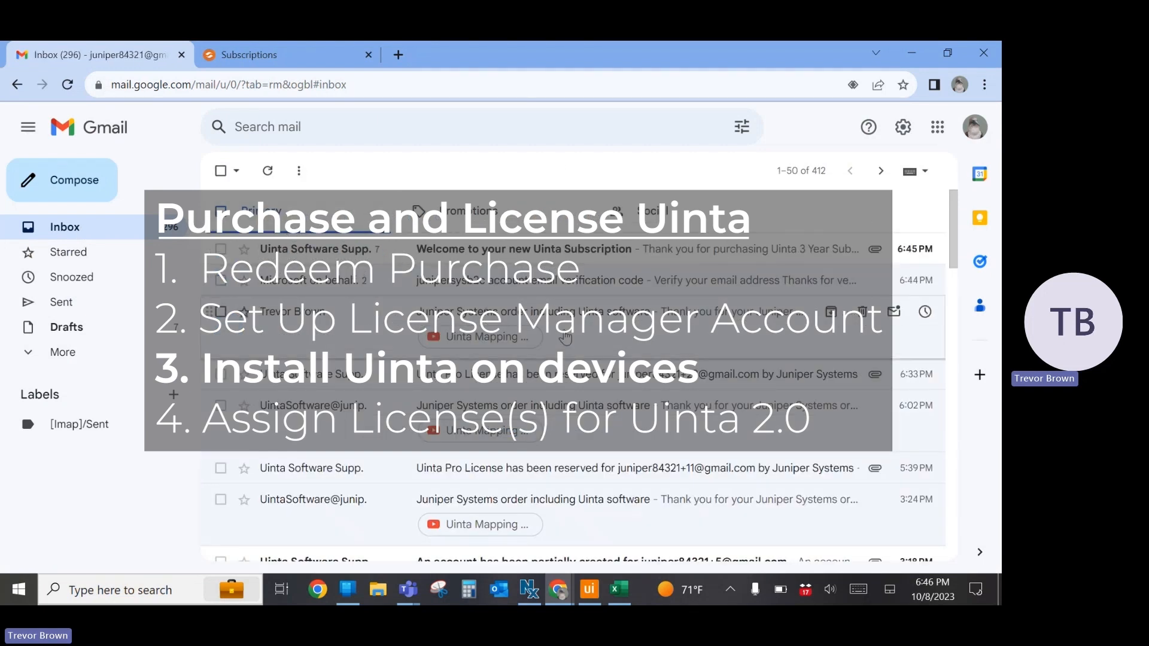
pyautogui.click(566, 339)
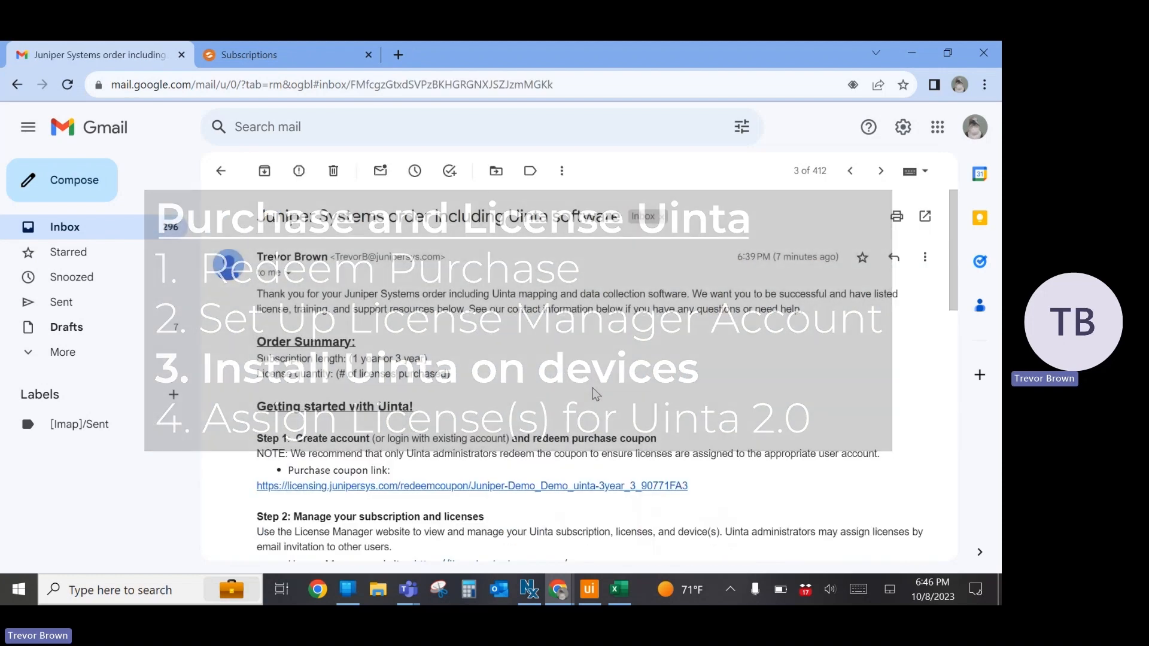
pyautogui.scroll(-4, 595, 393)
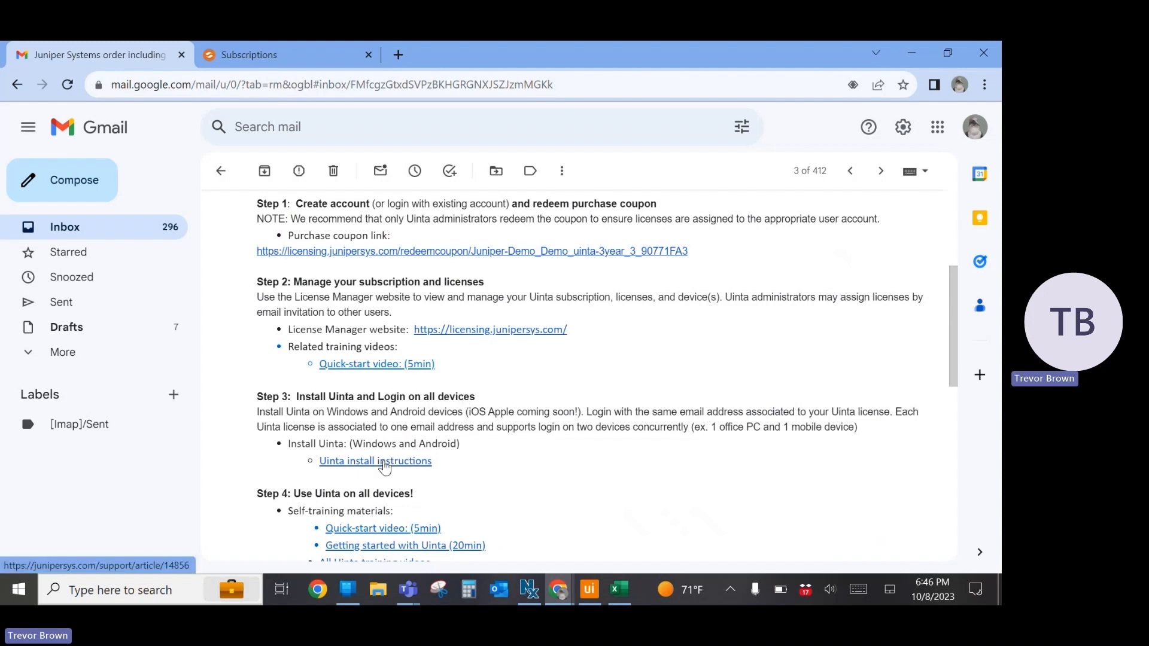
pyautogui.click(384, 461)
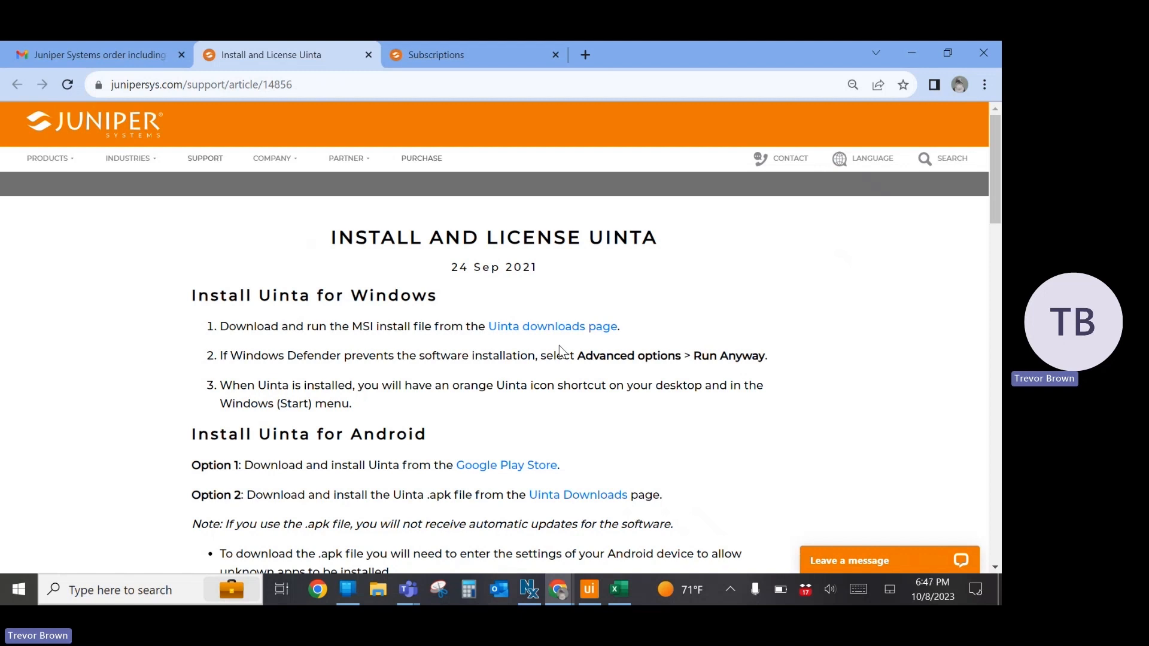
# Review the Android install options, view Uinta's Google Play Store page, and close that page
pyautogui.scroll(-2, 610, 438)
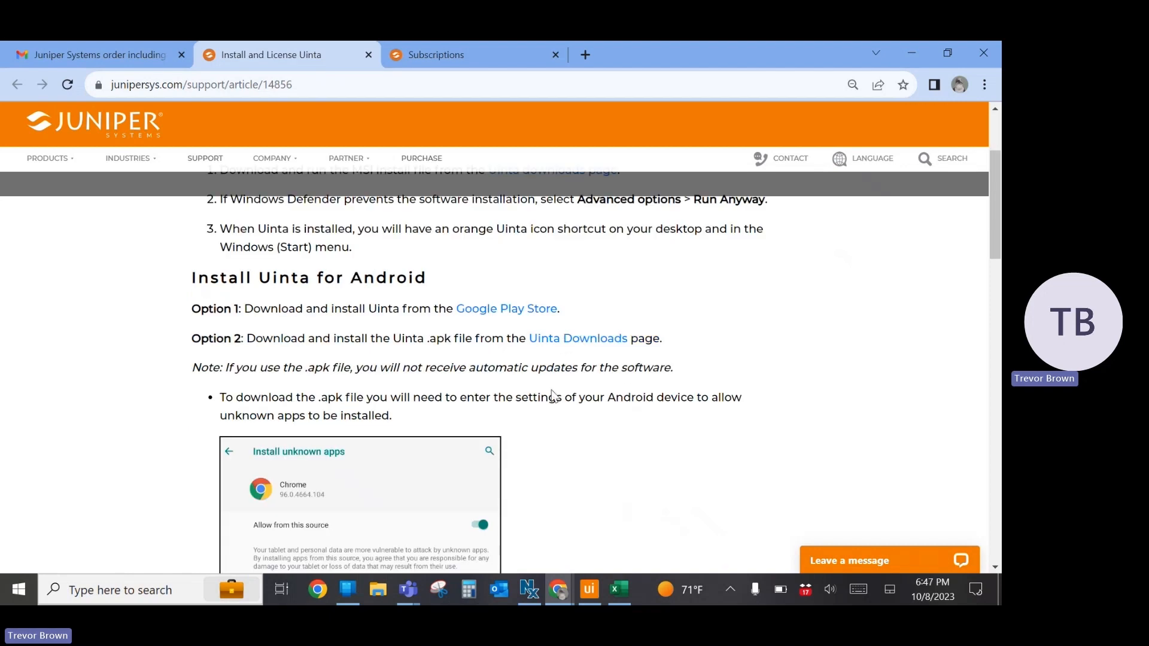
pyautogui.click(517, 312)
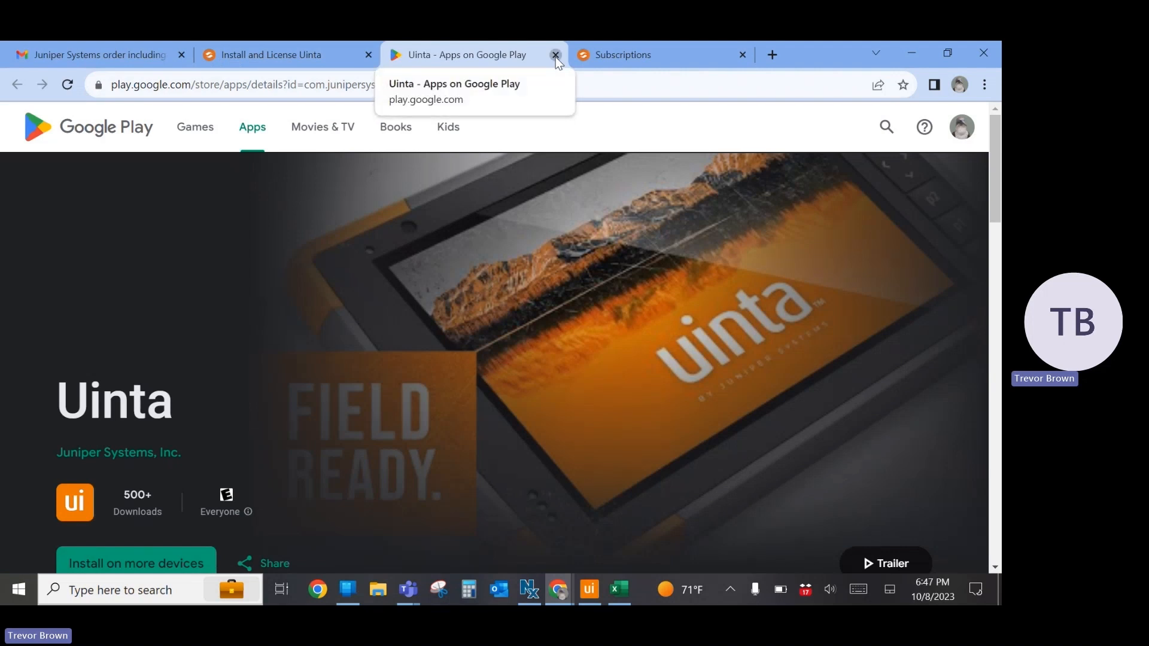
pyautogui.click(555, 55)
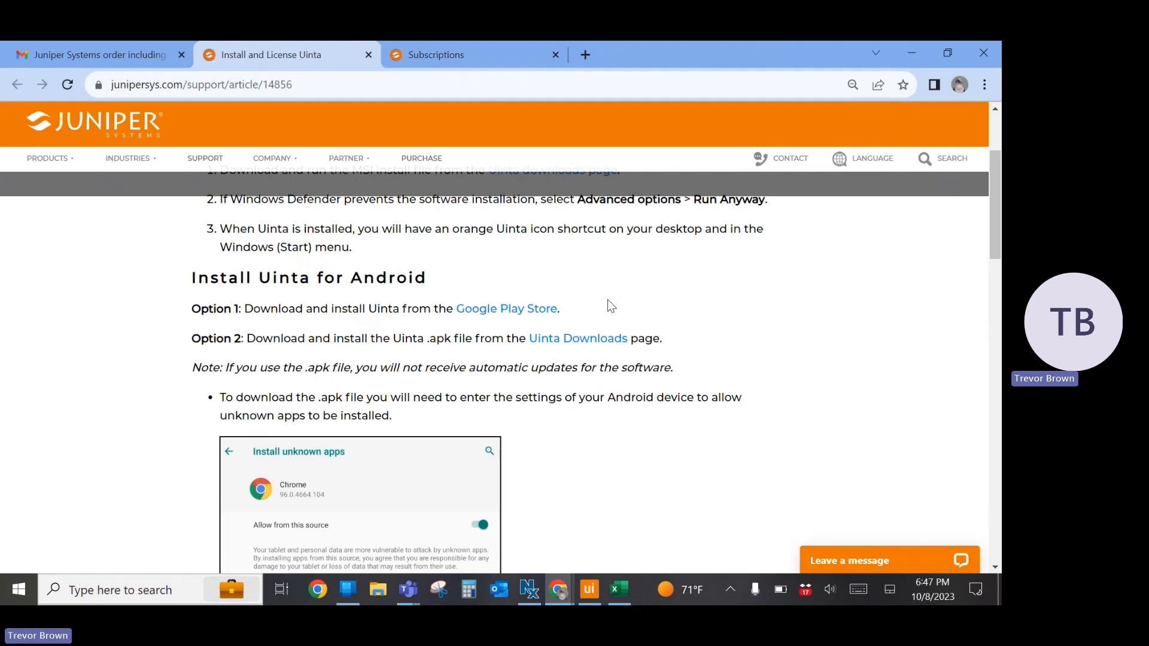
# Find and launch the installed Uinta app on the computer and choose to log in
pyautogui.click(589, 597)
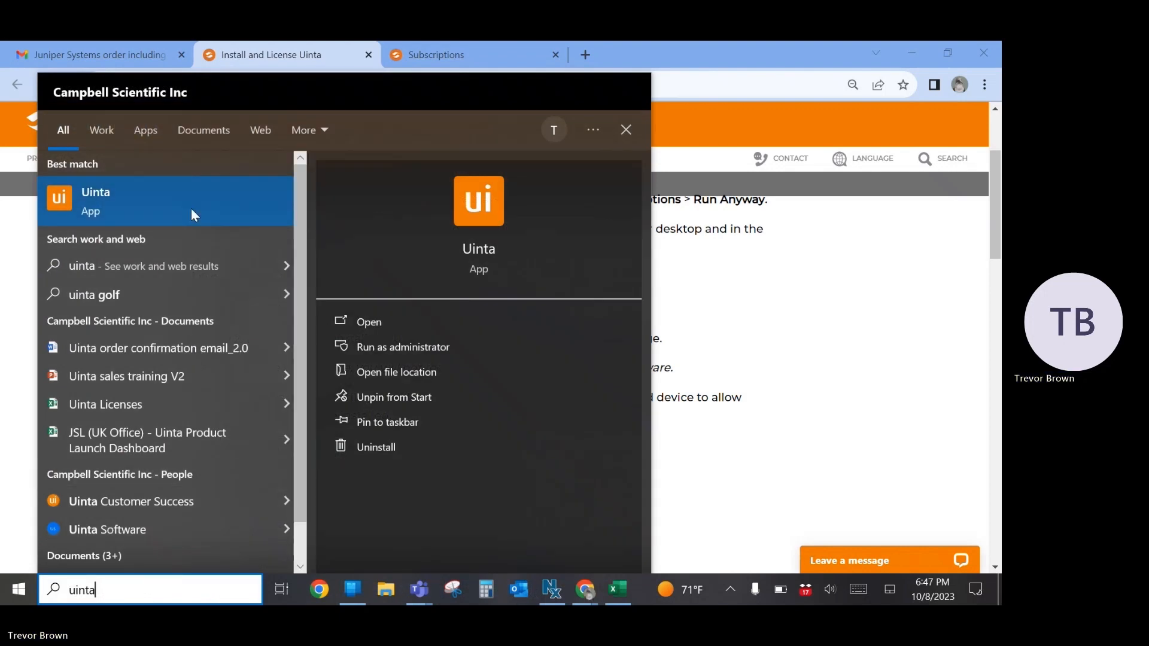
pyautogui.click(192, 209)
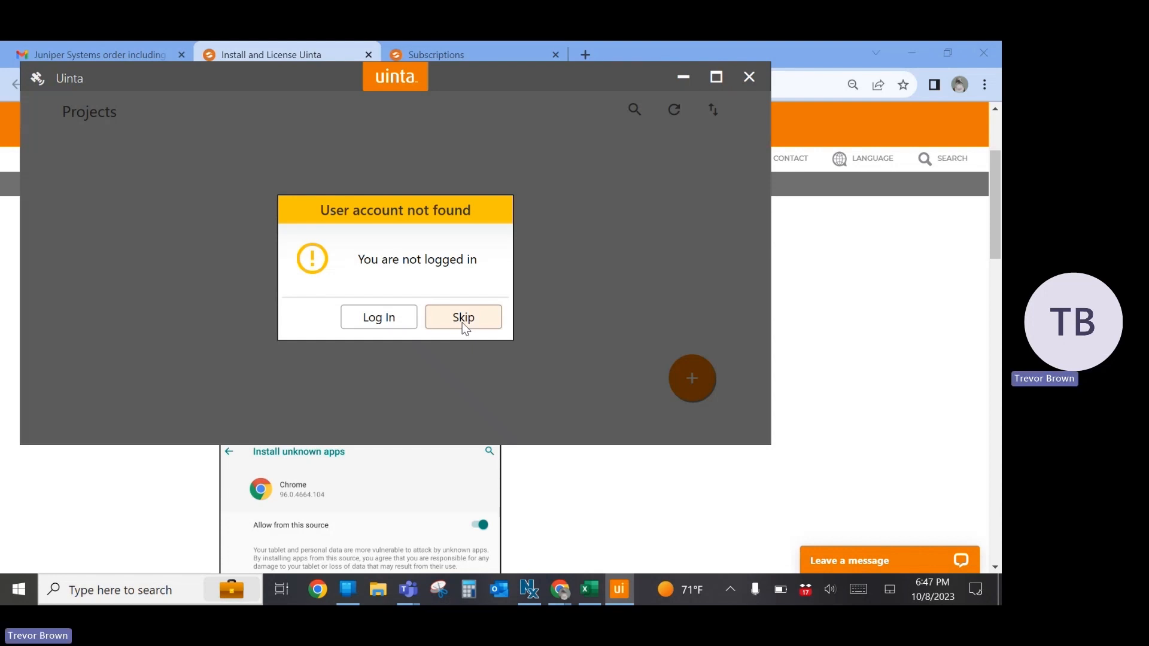
pyautogui.click(386, 318)
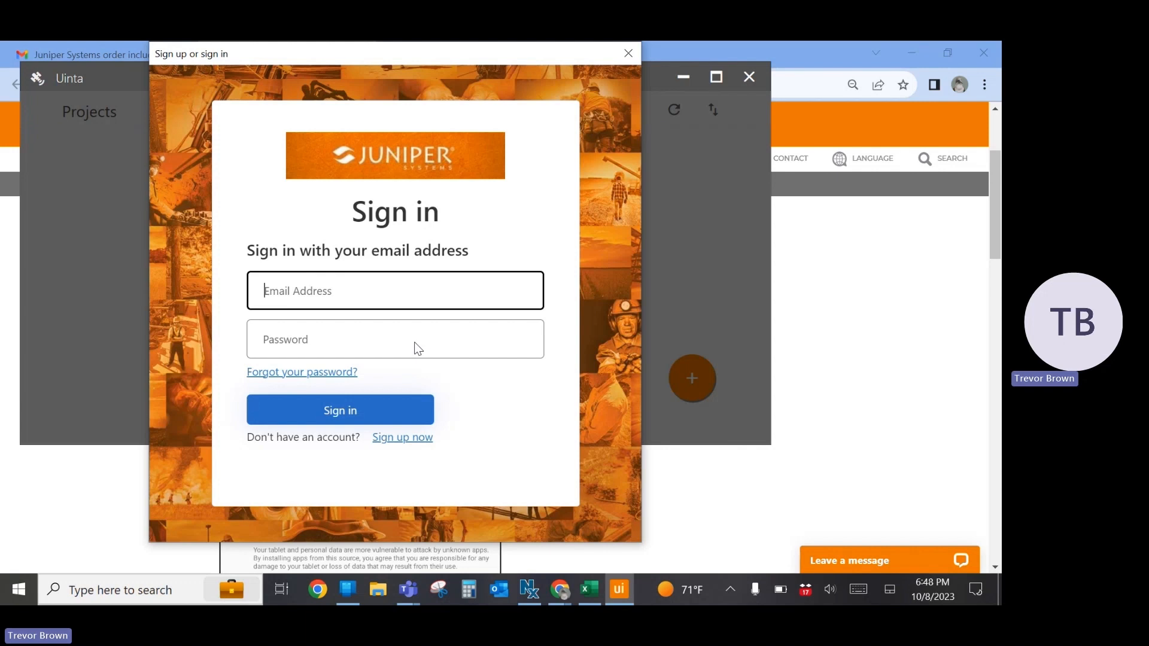
# Sign in to Uinta with the new account's e-mail address and password
pyautogui.click(388, 287)
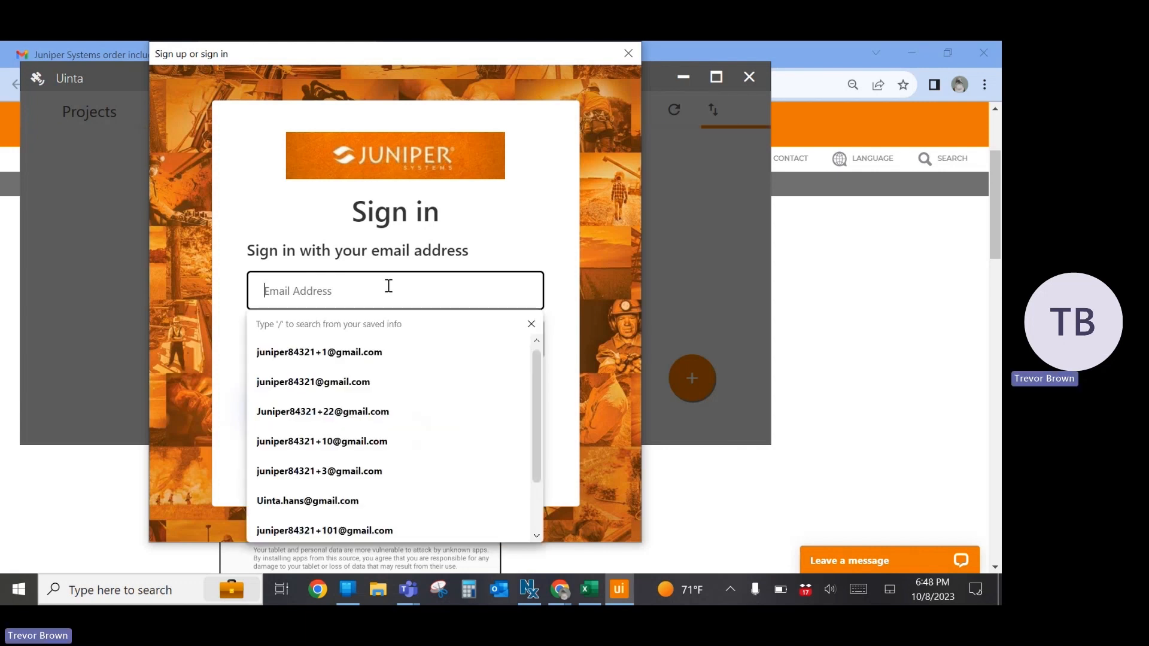
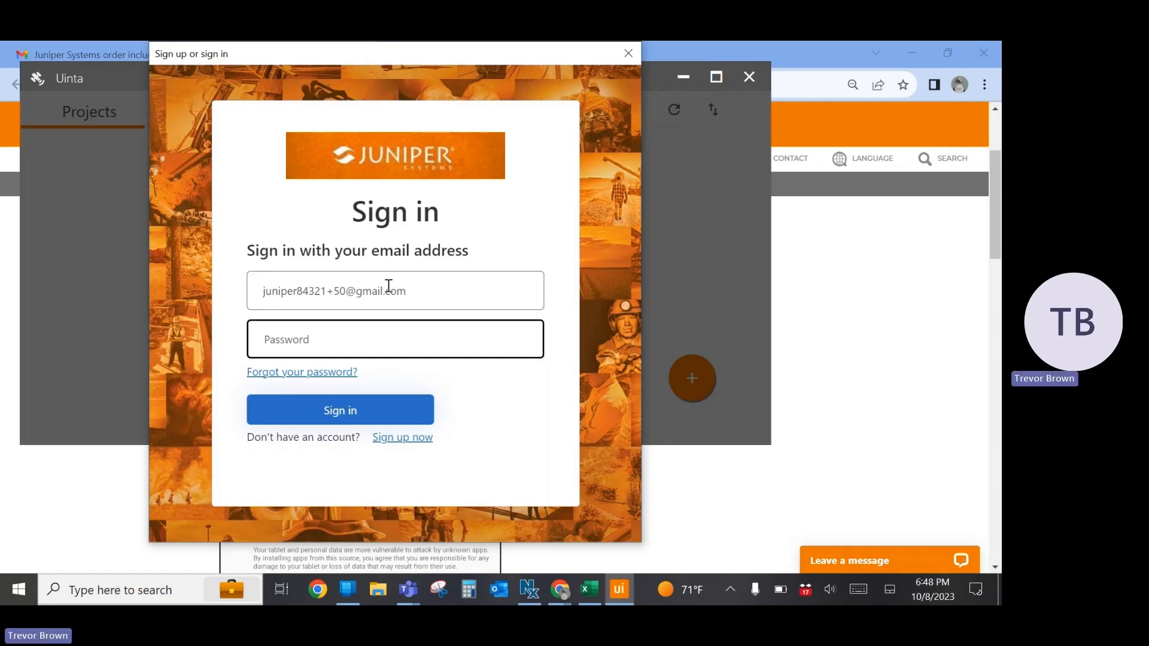
pyautogui.write('••••••••')
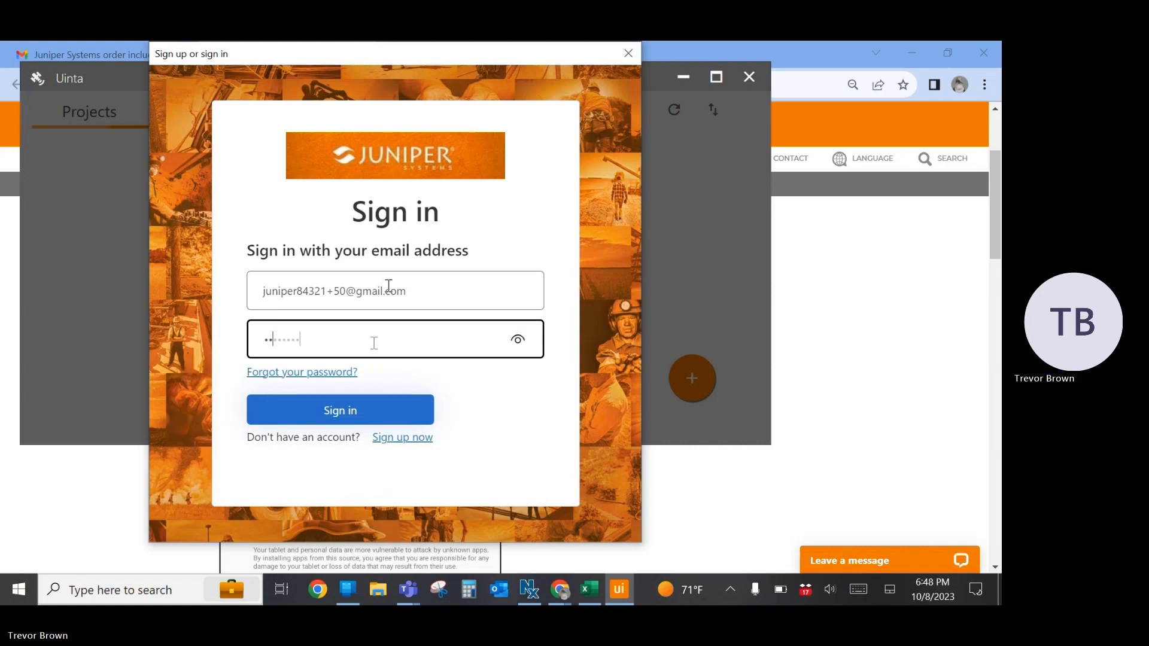
pyautogui.click(334, 410)
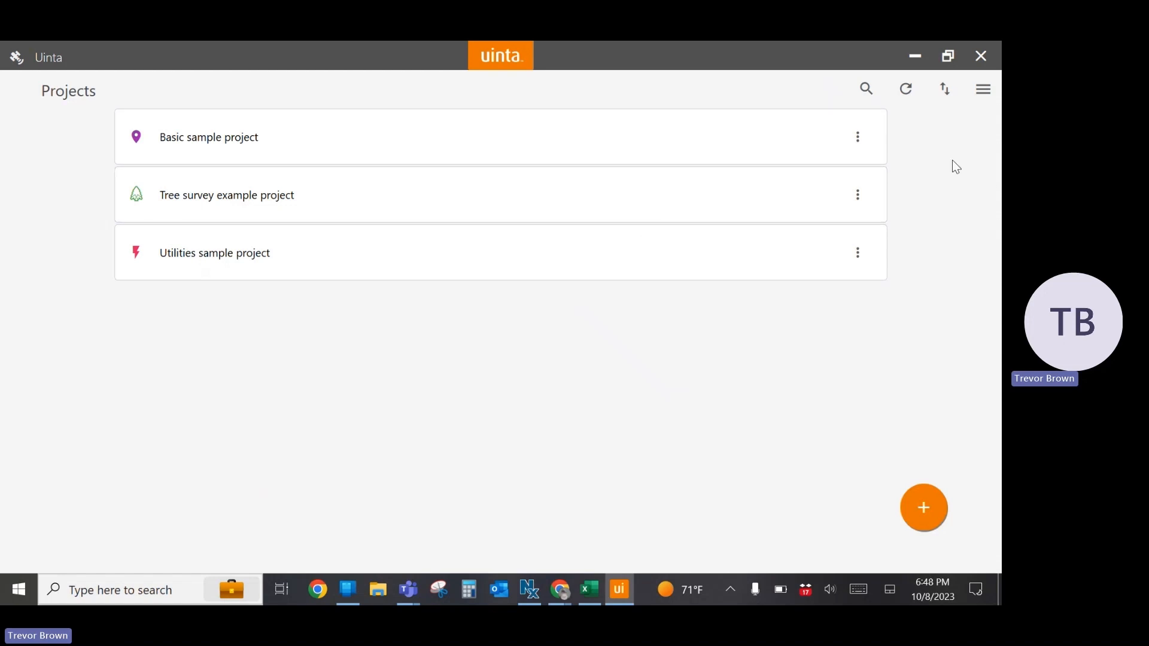
# Return to the License Manager's Subscriptions page, reload it, and view the devices registered to the first user's license
pyautogui.click(914, 55)
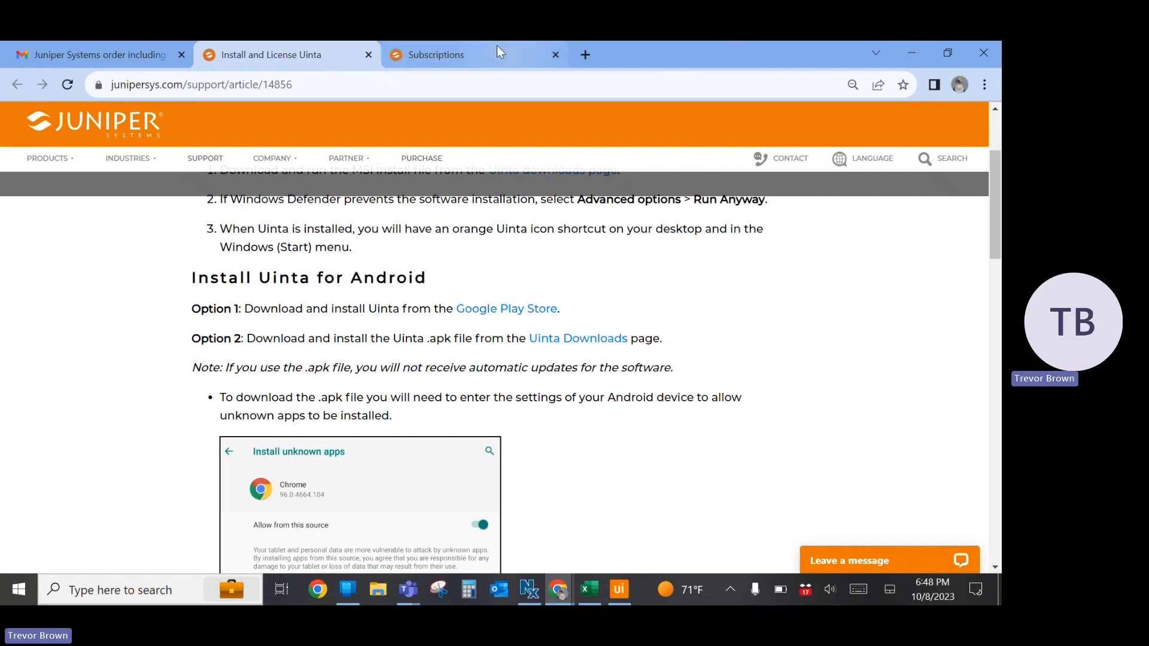
pyautogui.click(470, 56)
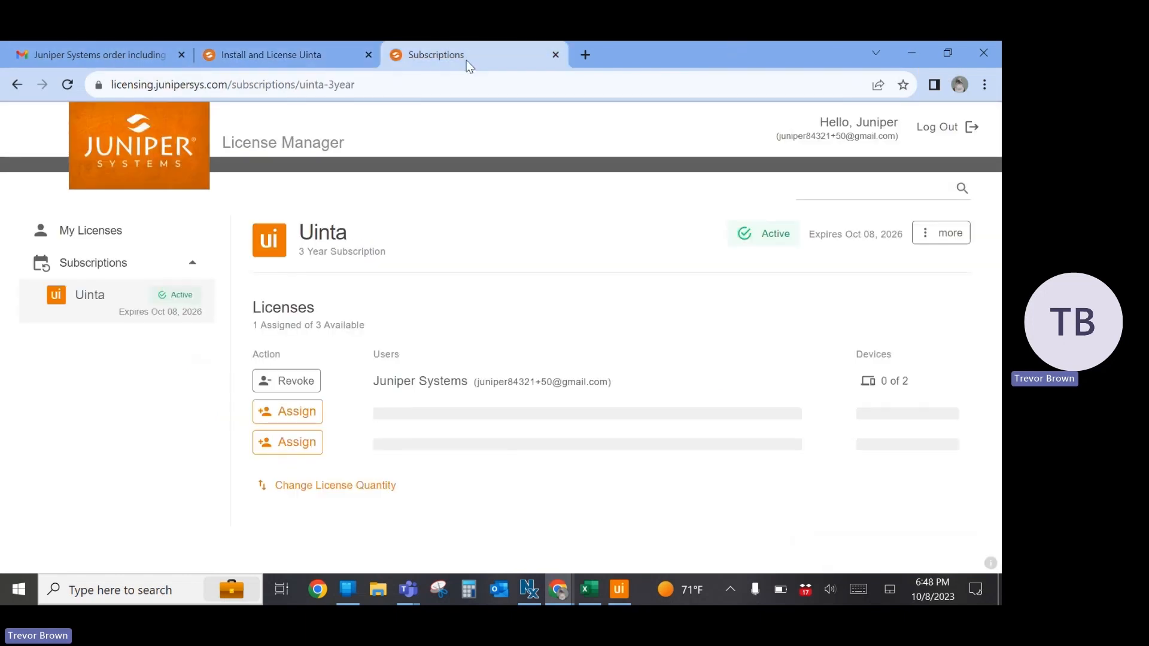
pyautogui.click(432, 83)
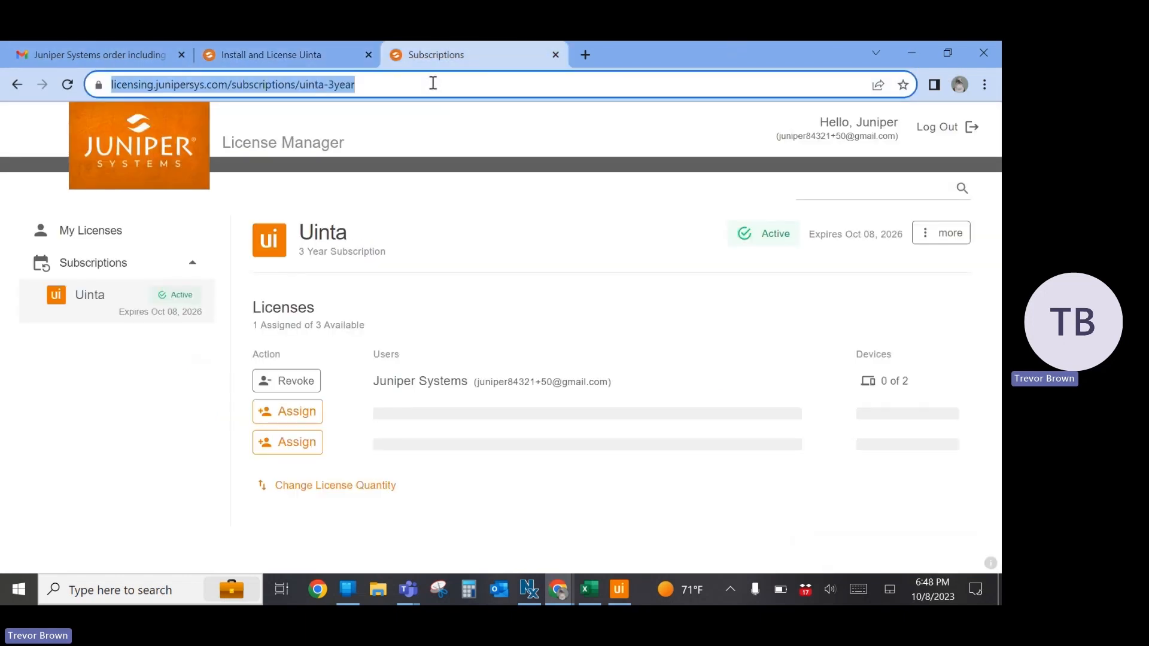
pyautogui.press('Return')
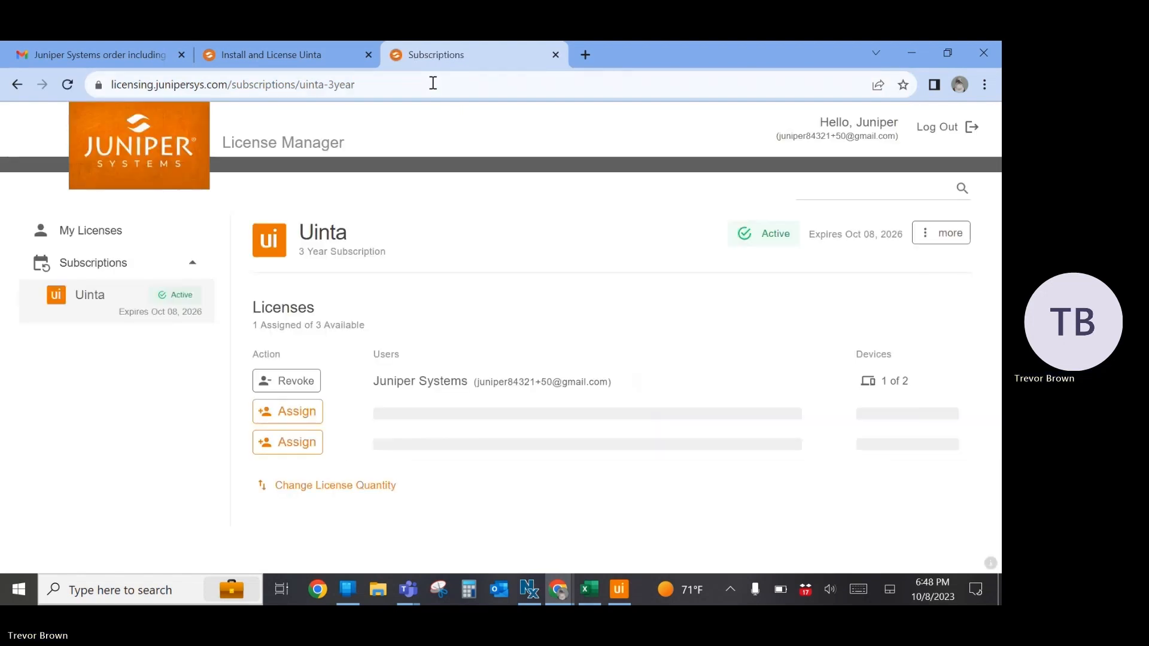
pyautogui.click(900, 383)
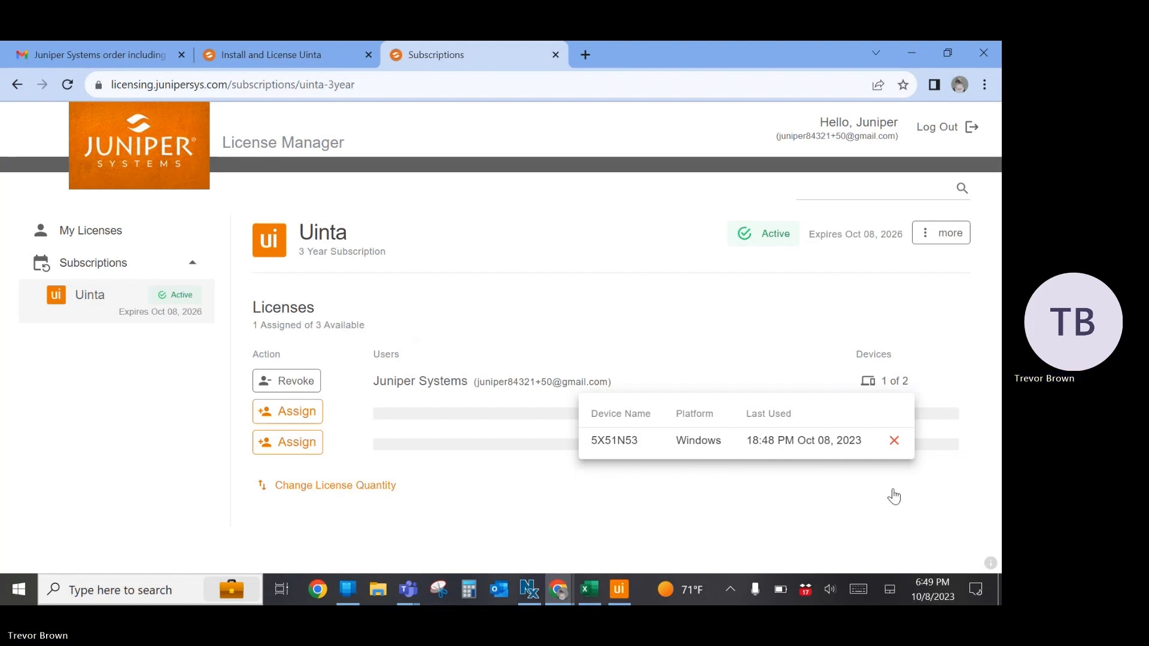
# Switch to the mirrored Galaxy phone, launch Uinta, and sign in with the account's e-mail address and password
pyautogui.click(353, 591)
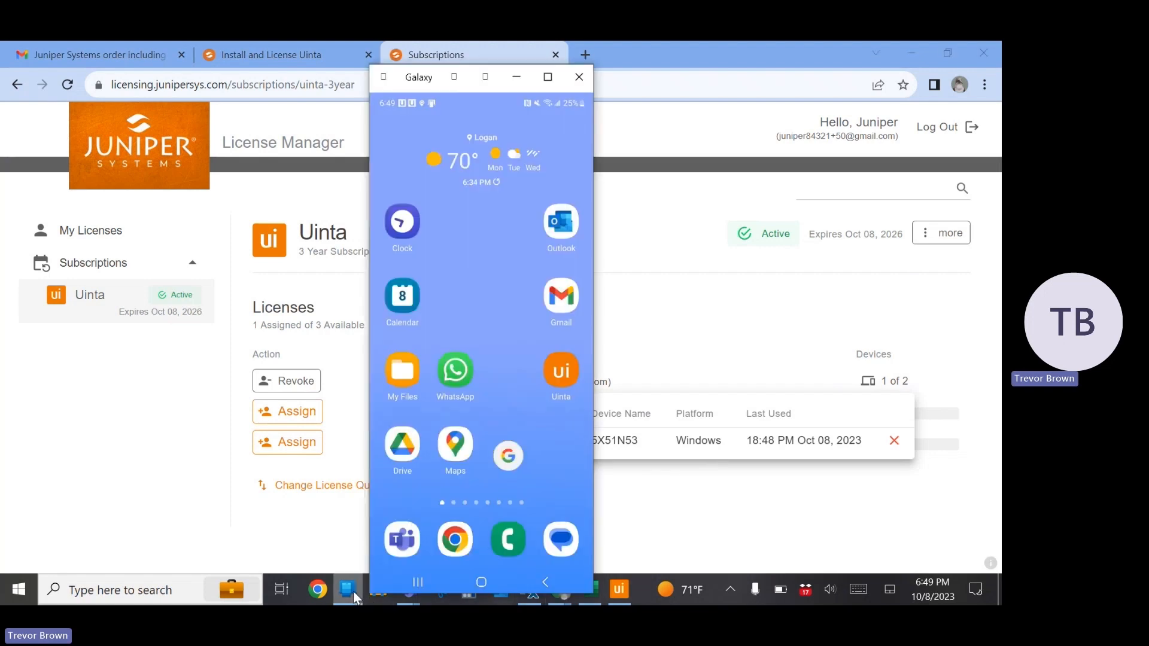
pyautogui.click(554, 374)
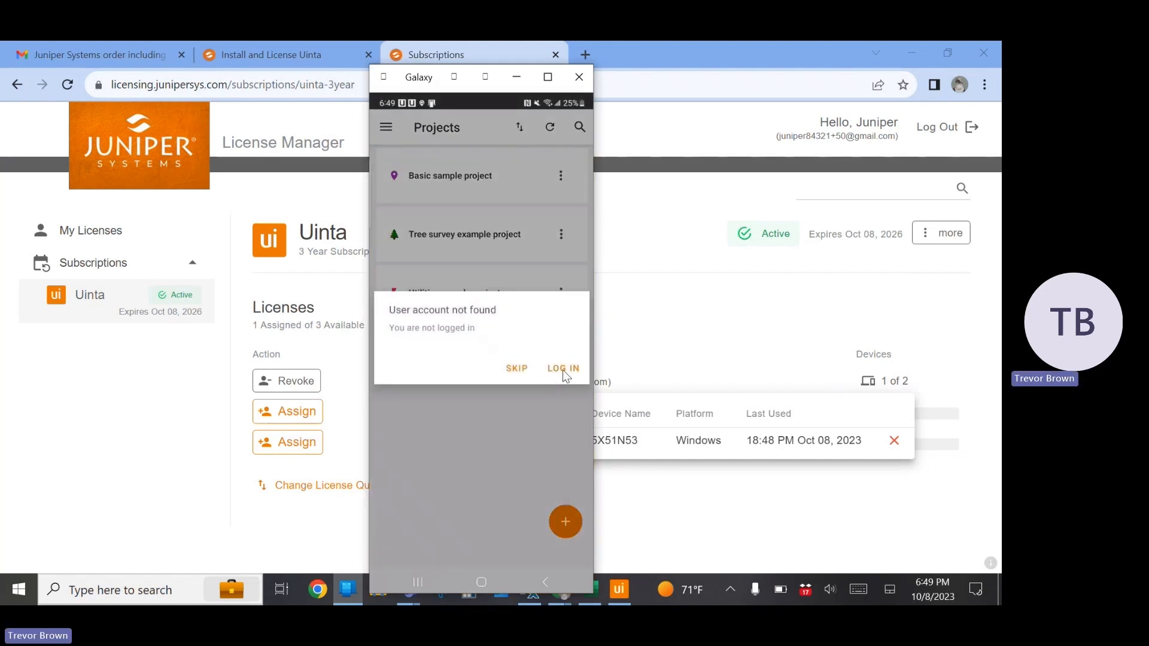
pyautogui.click(562, 368)
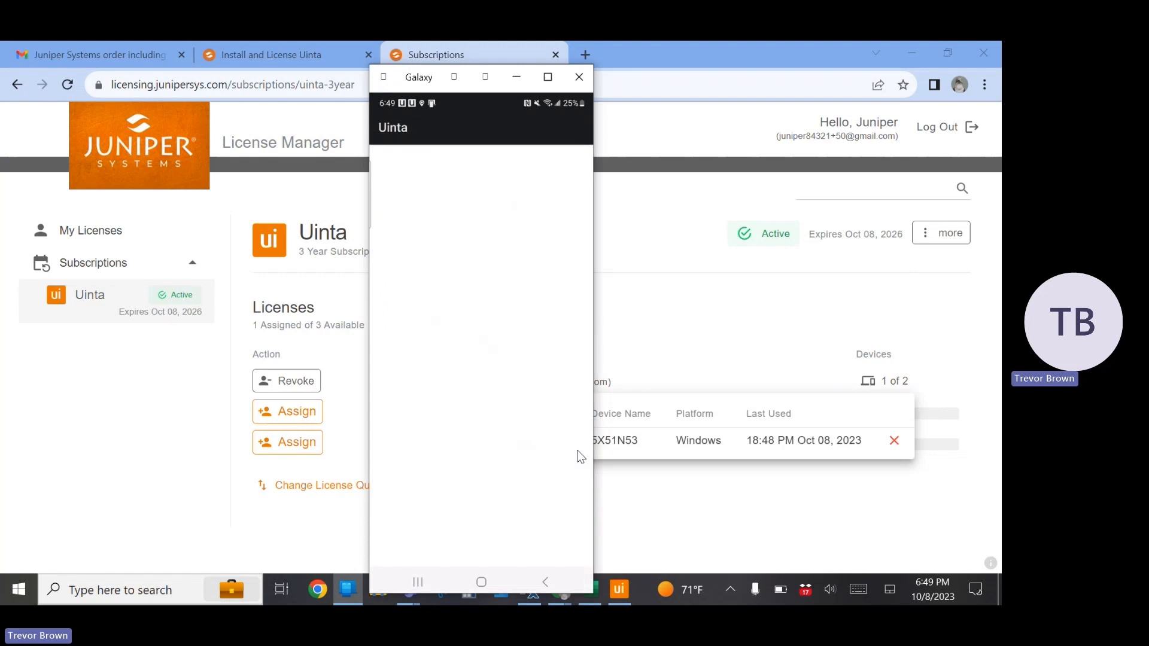
pyautogui.click(479, 344)
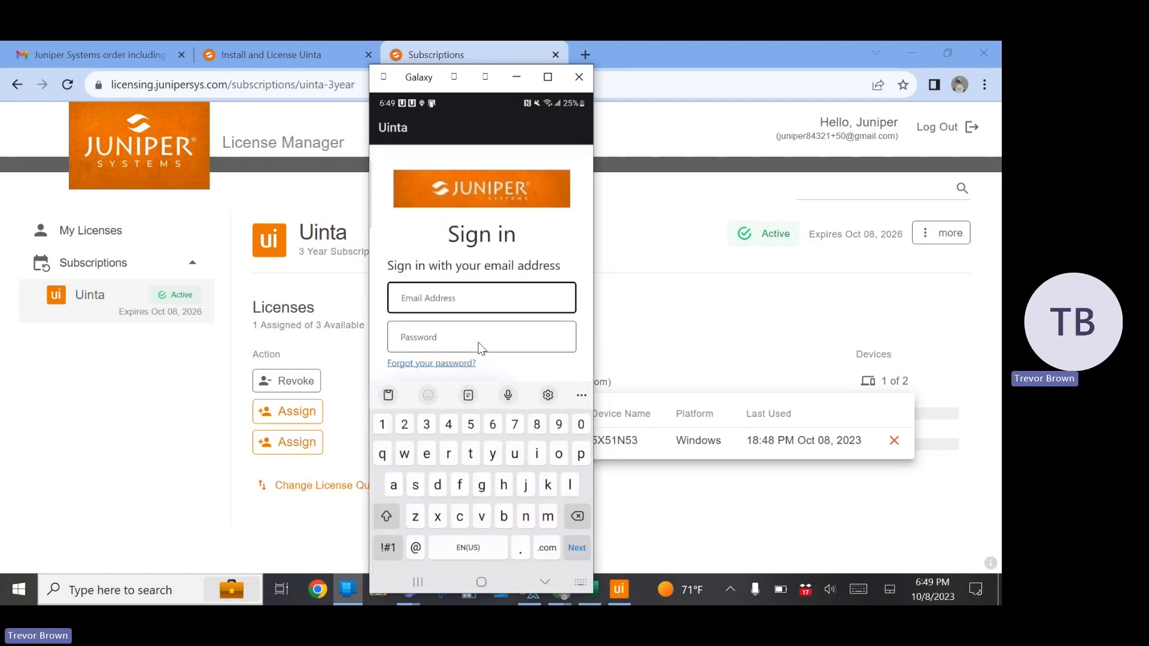
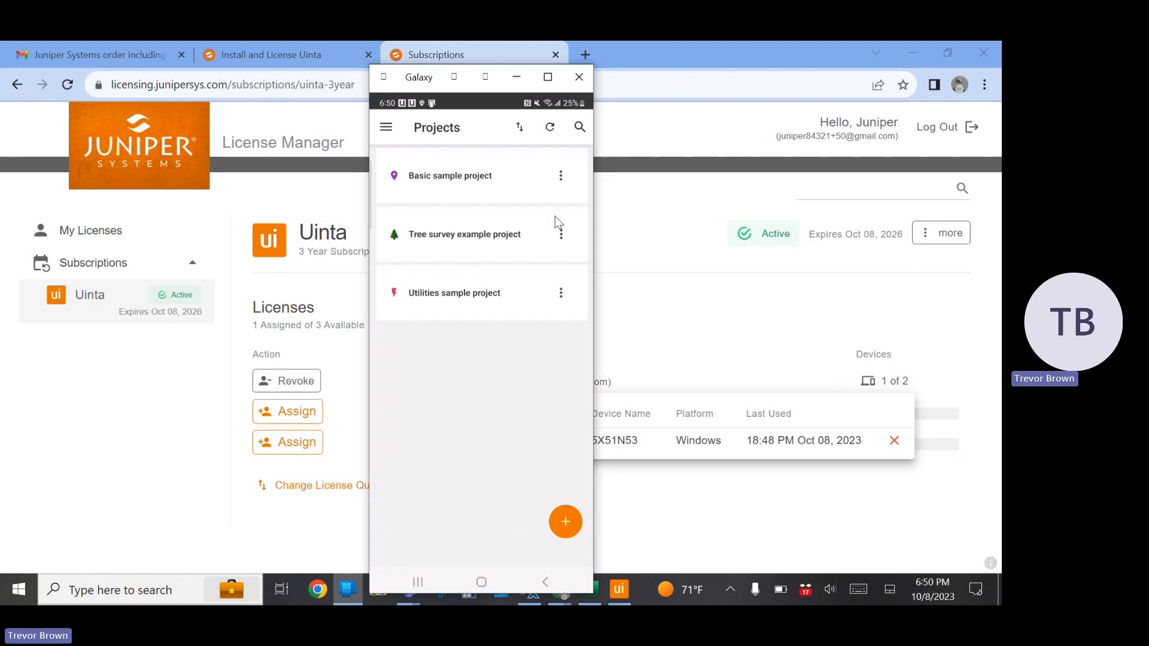
# Minimize the phone window and refresh the Uinta subscription page to check the license's updated device usage
pyautogui.click(515, 77)
pyautogui.click(411, 84)
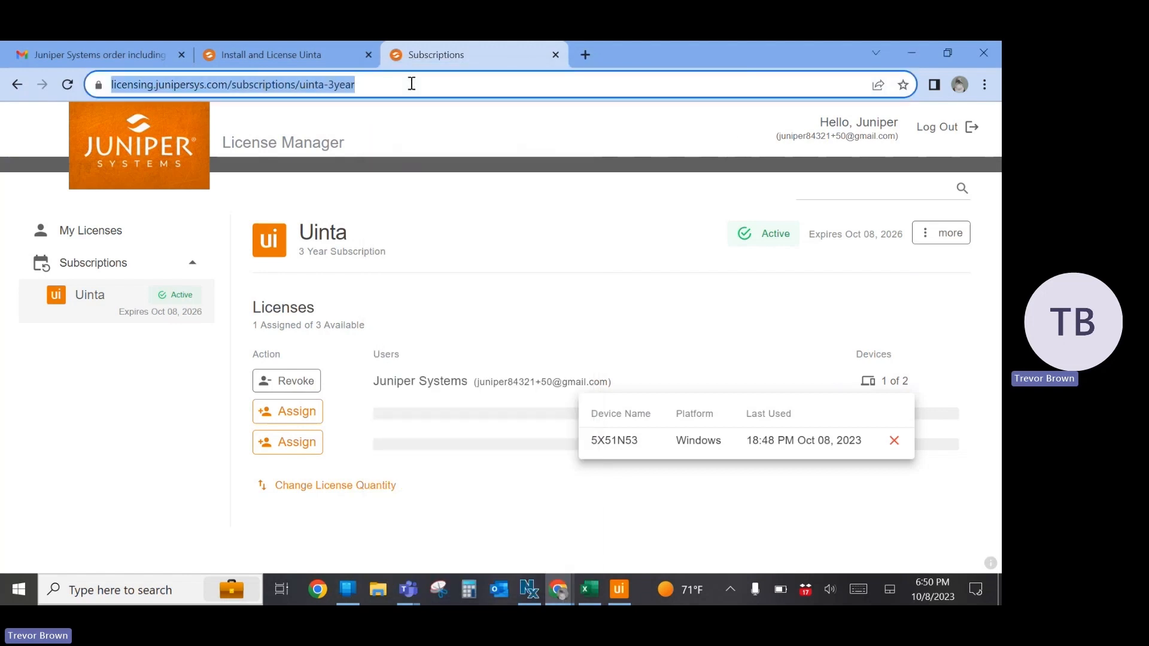
pyautogui.press('Return')
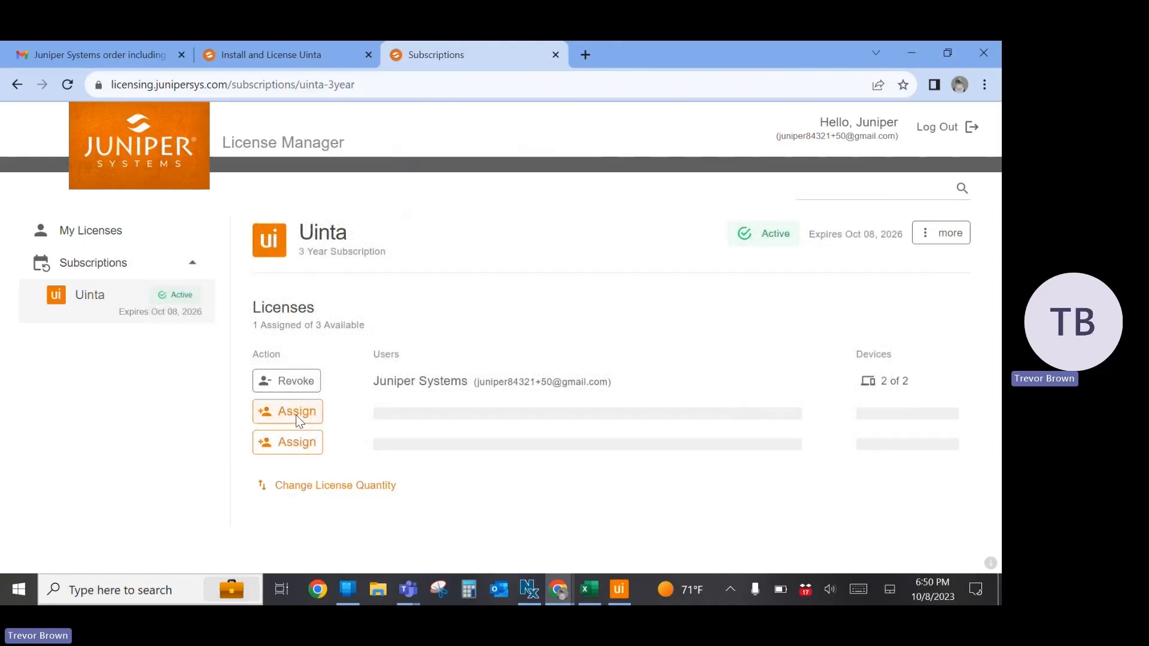
# Assign the next free Uinta Pro license to a second user's e-mail address, then reserve it and send an invite under the name User 2
pyautogui.click(297, 419)
pyautogui.click(391, 350)
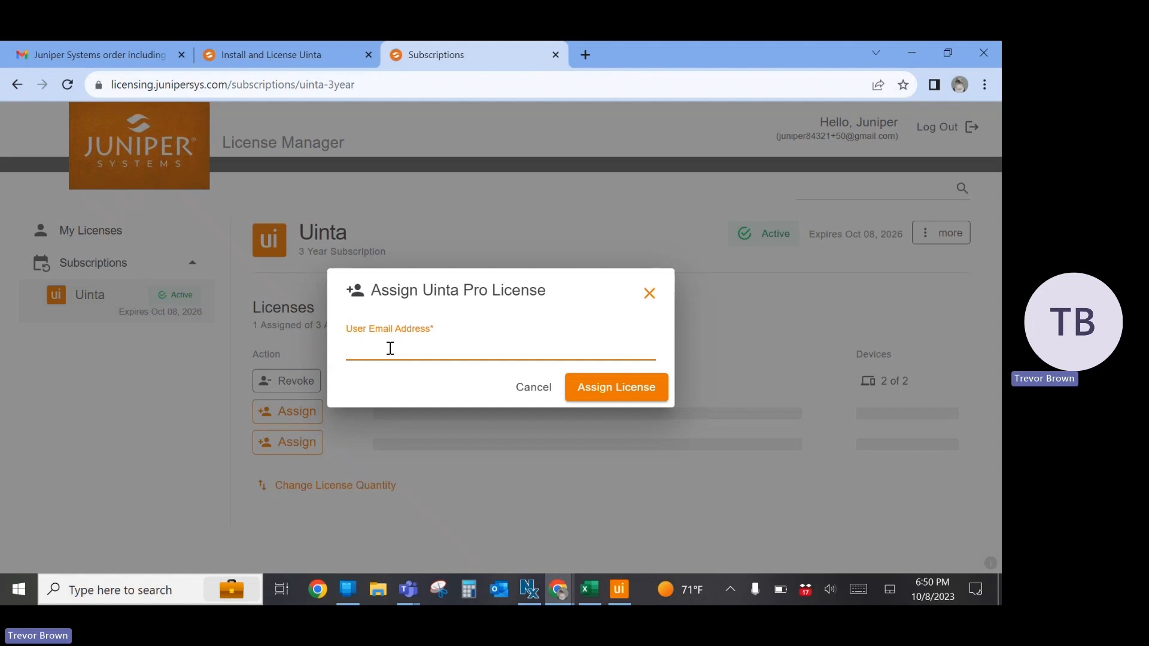
pyautogui.write('ju')
pyautogui.press('Tab')
pyautogui.click(601, 388)
pyautogui.click(519, 375)
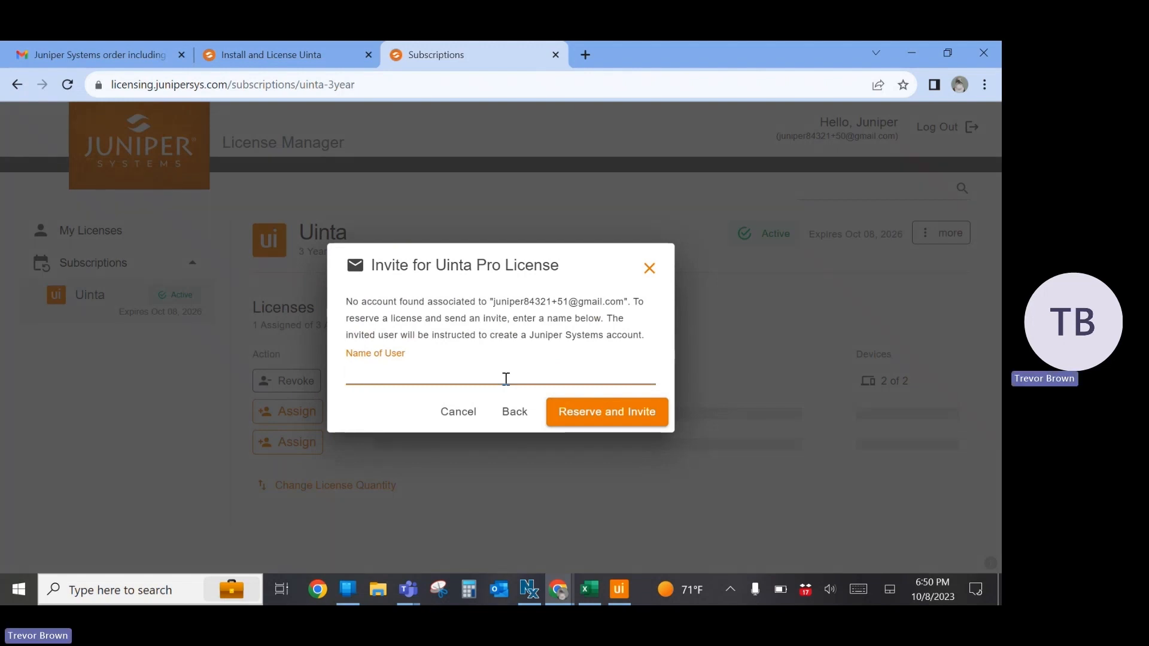
pyautogui.write('User 2')
pyautogui.click(614, 414)
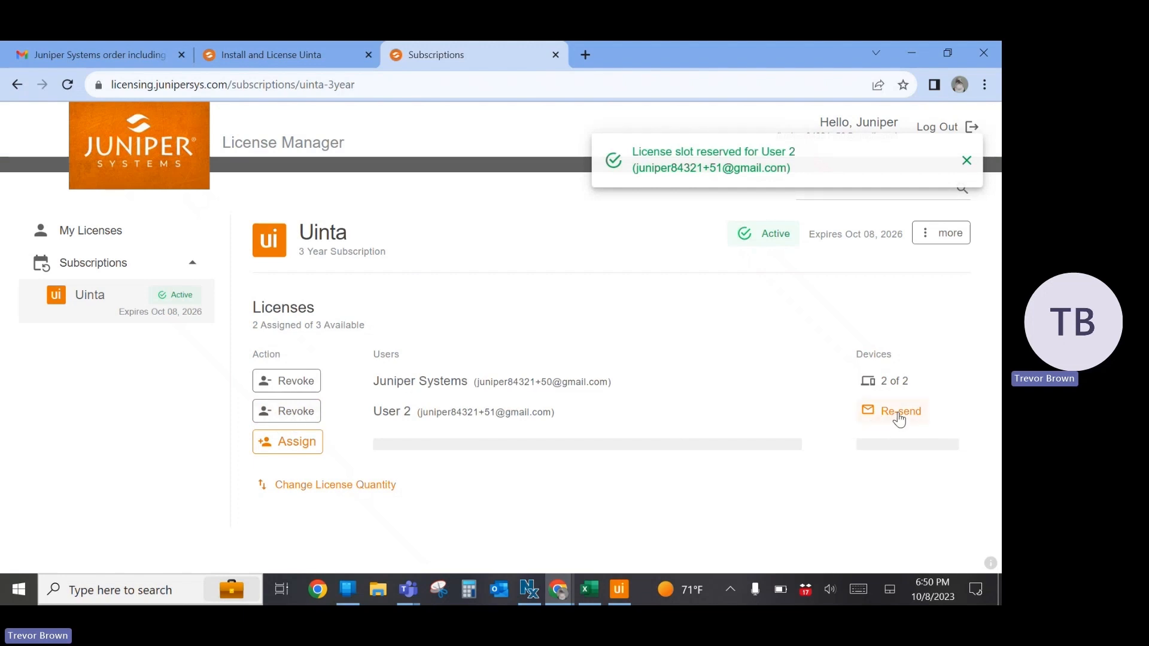
# Open the Uinta Pro License reservation e-mail in the Gmail inbox, review its claim instructions, and return to the Subscriptions page
pyautogui.click(107, 56)
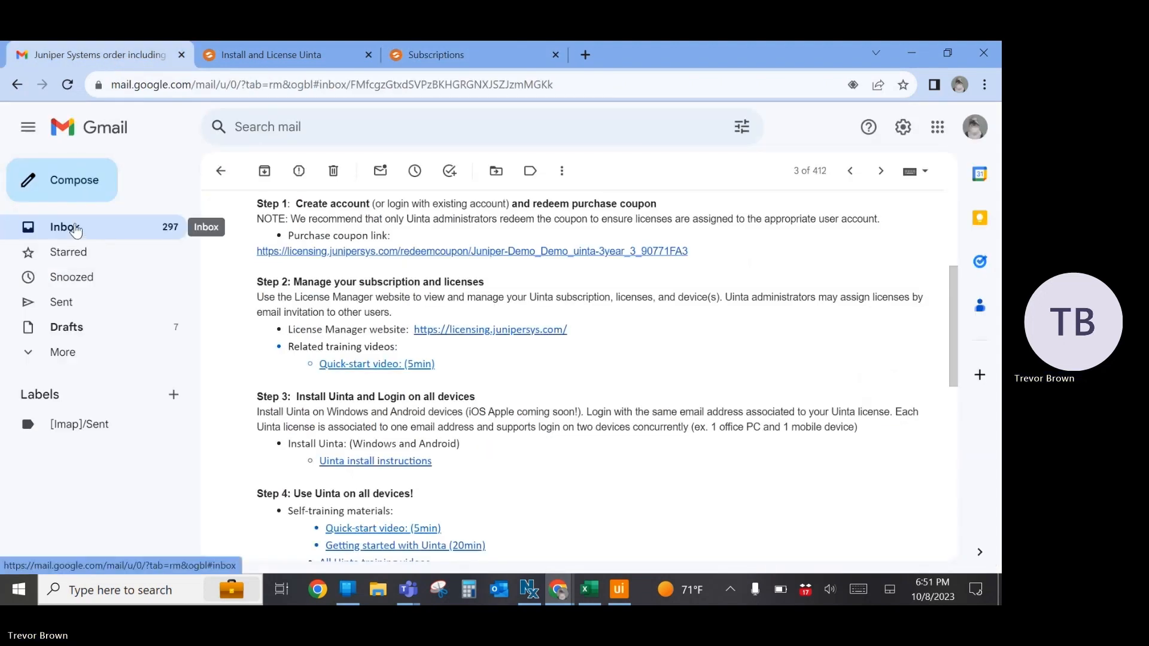
pyautogui.click(74, 228)
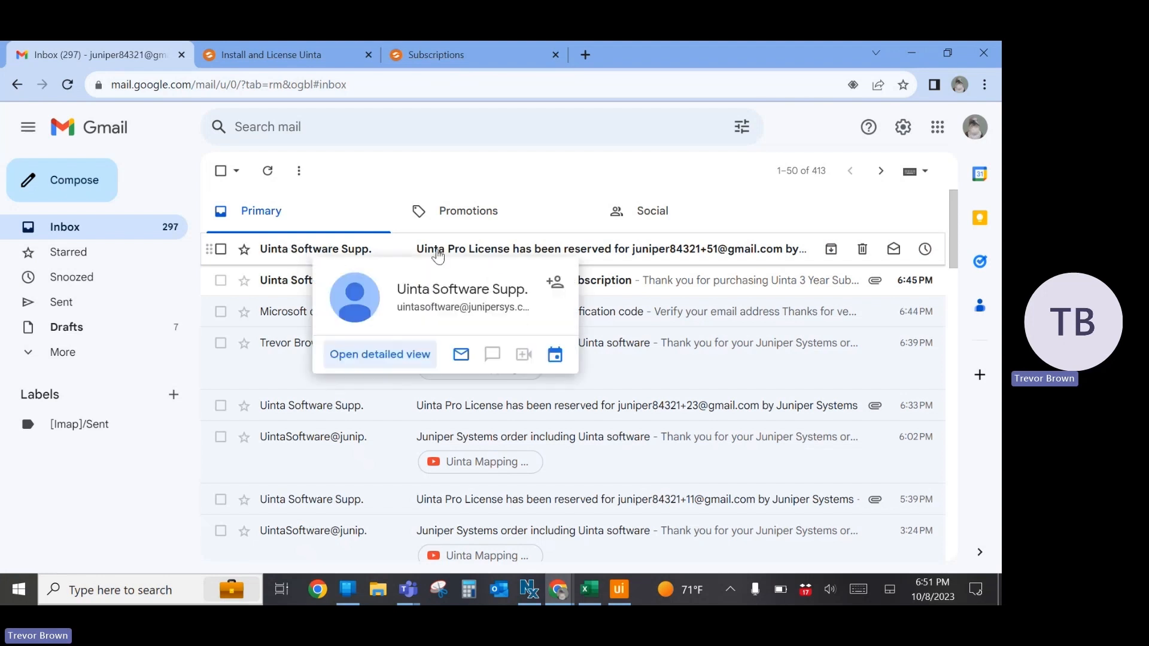
pyautogui.click(497, 255)
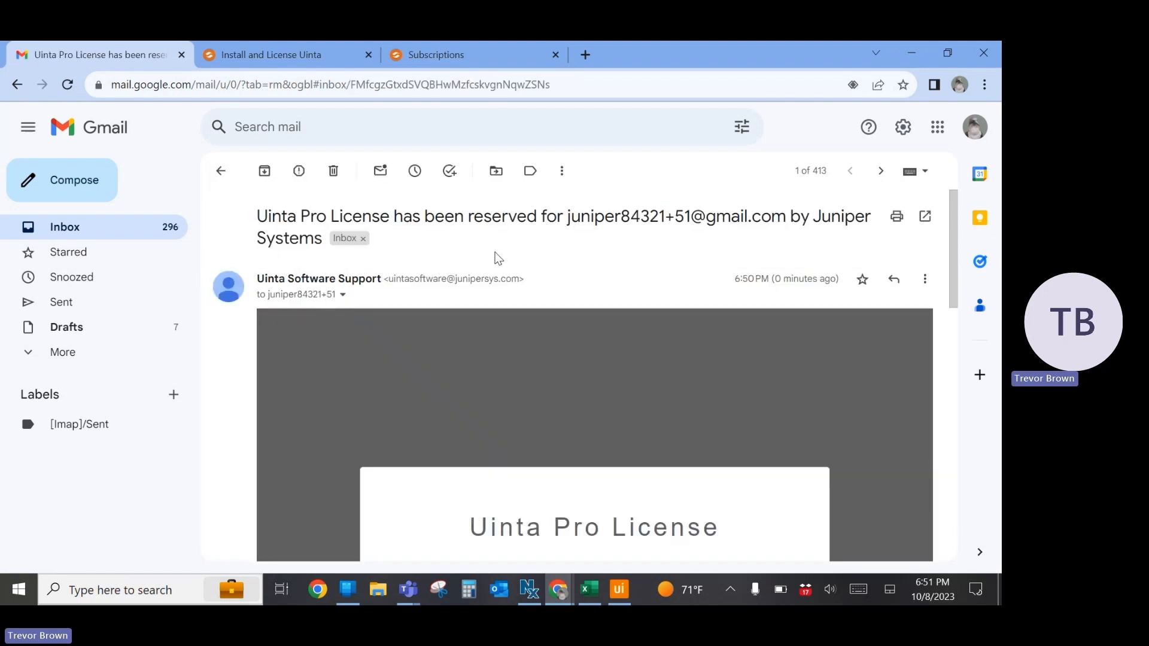
pyautogui.scroll(-4, 674, 223)
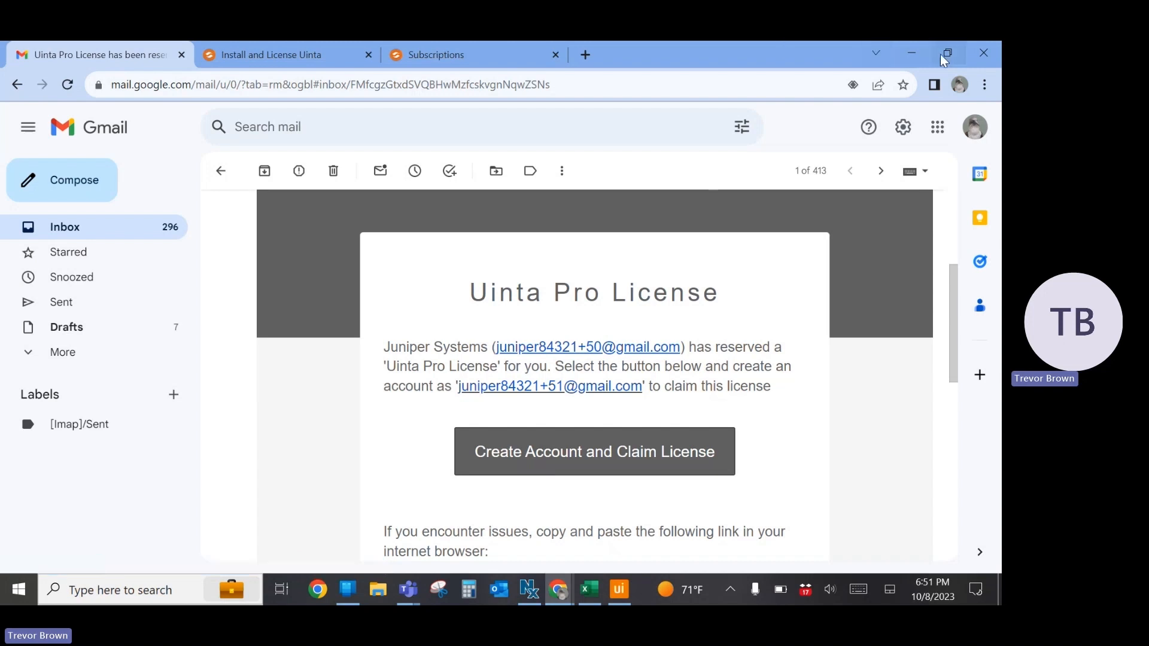
pyautogui.click(442, 54)
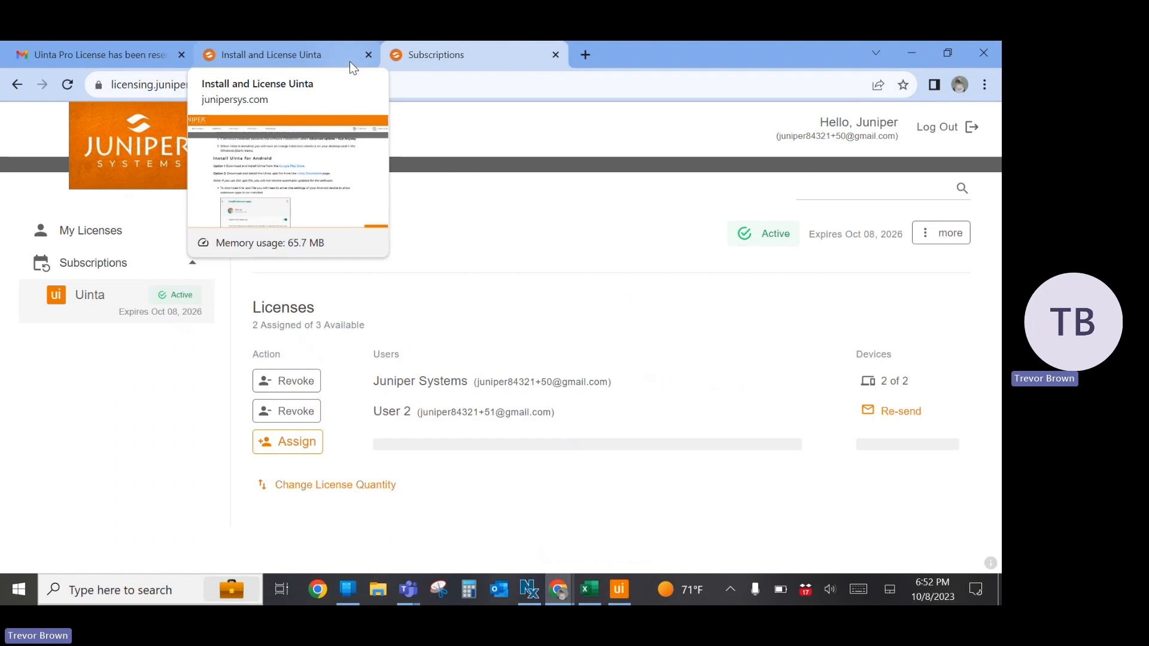